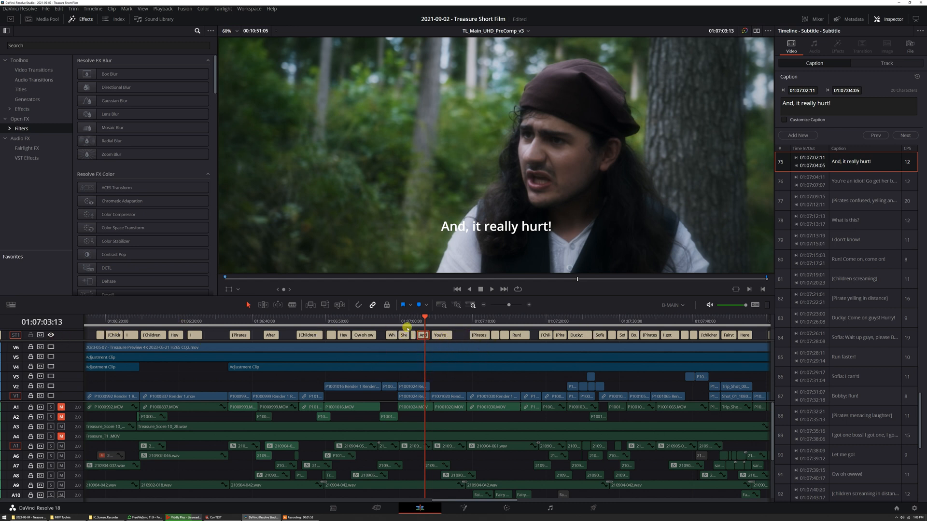
Step: Switch to the Deliver page to reach the render settings for the Treasure timeline
{"action": "left_click", "coordinate": [605, 508]}
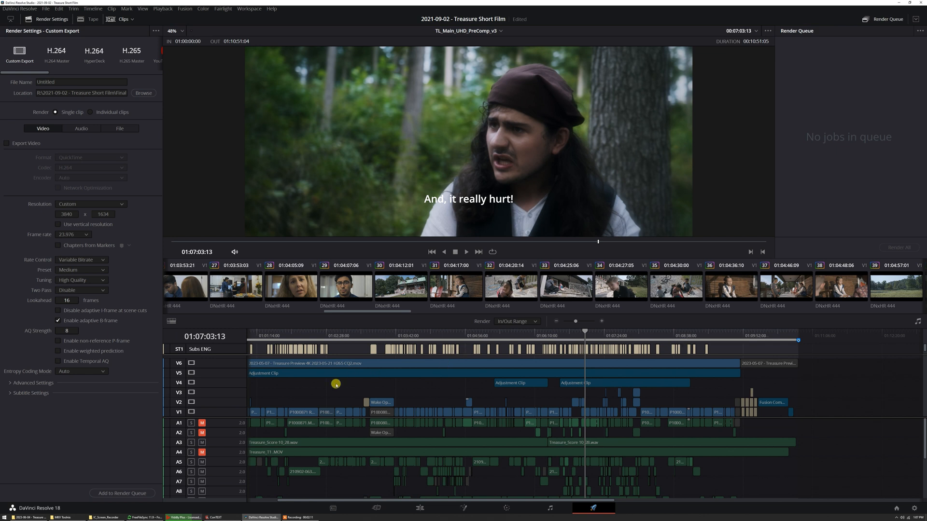
{"action": "scroll", "coordinate": [434, 380], "scroll_direction": "up", "scroll_amount": 1}
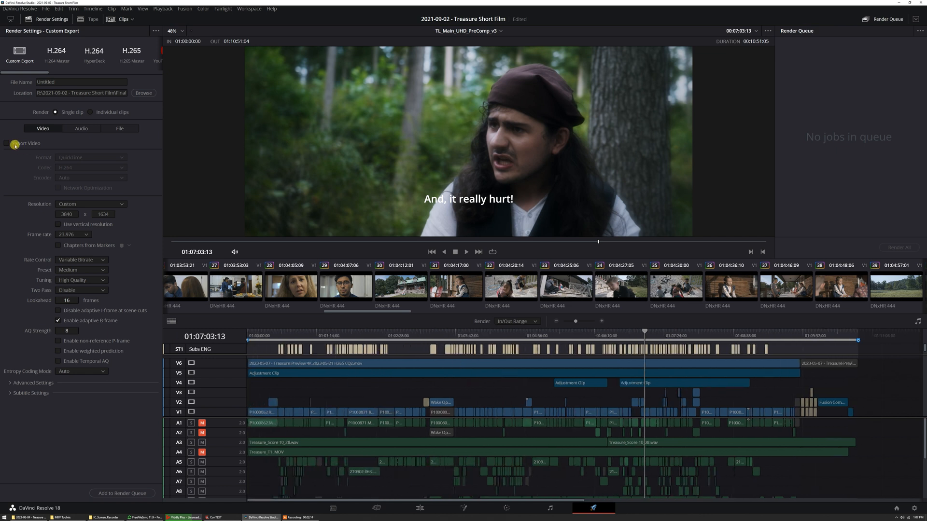
Step: Set the video codec to DNxHR with the DNxHR 444 10-bit type
{"action": "left_click", "coordinate": [80, 128]}
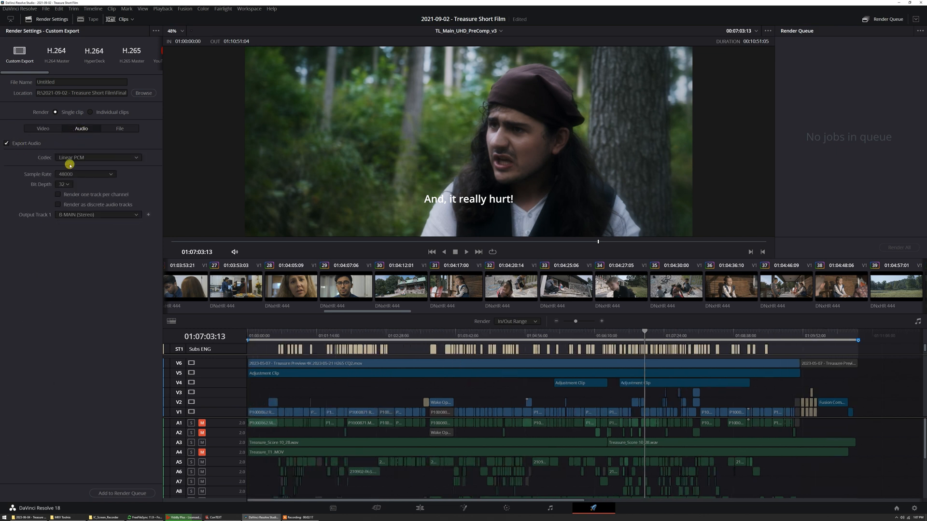
{"action": "left_click", "coordinate": [40, 129]}
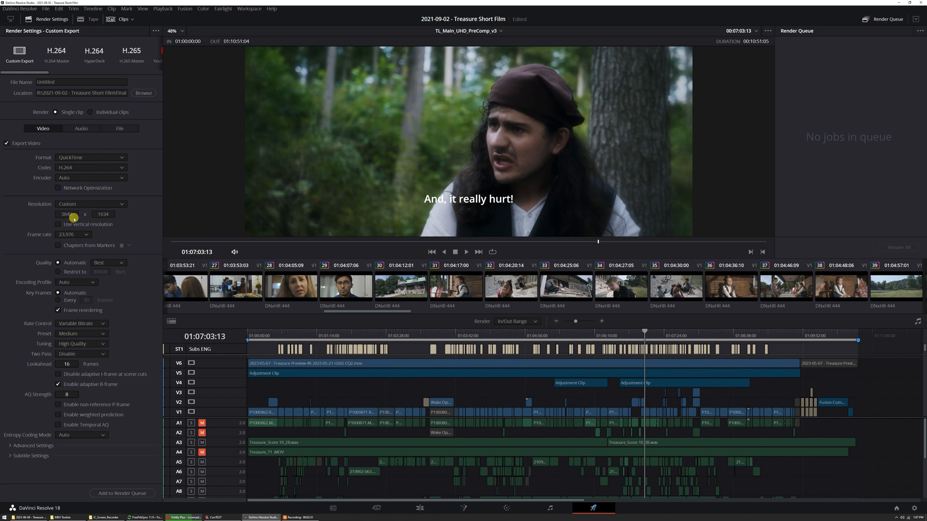
{"action": "left_click", "coordinate": [86, 167]}
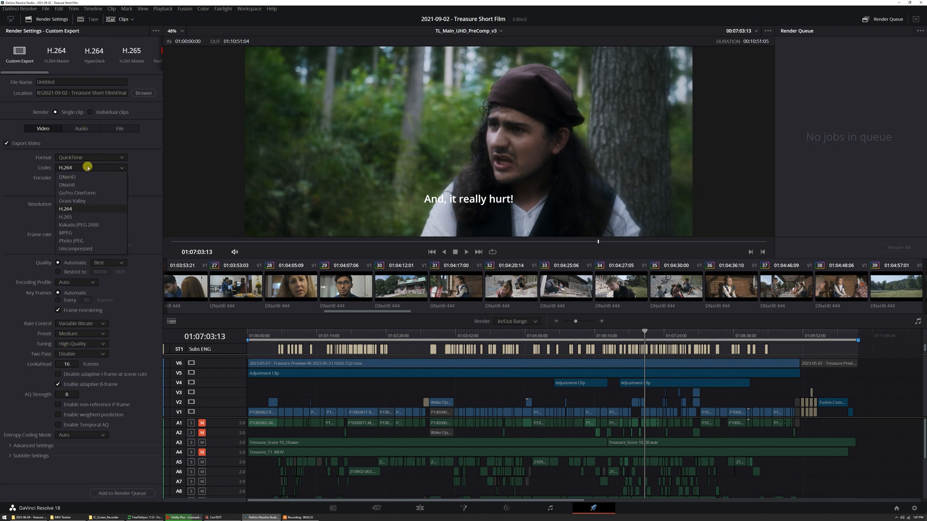
{"action": "left_click", "coordinate": [94, 181]}
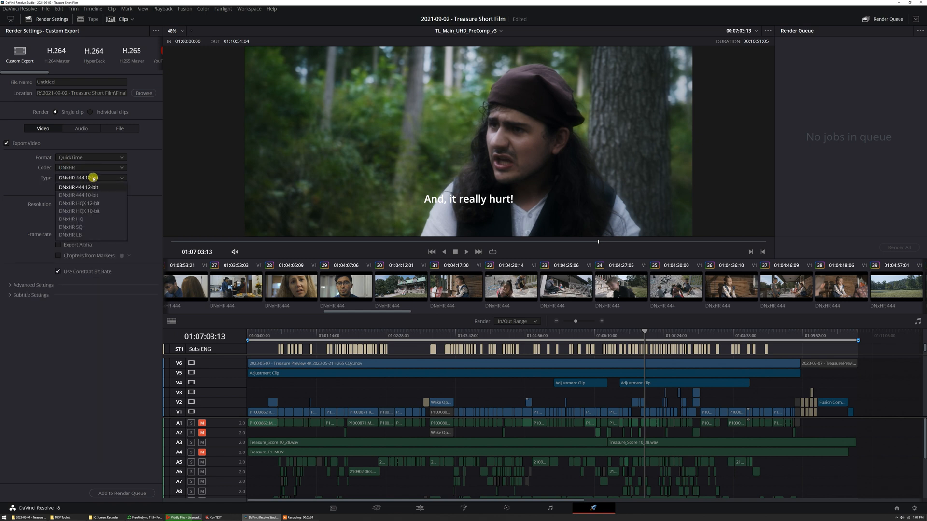
{"action": "left_click", "coordinate": [79, 195]}
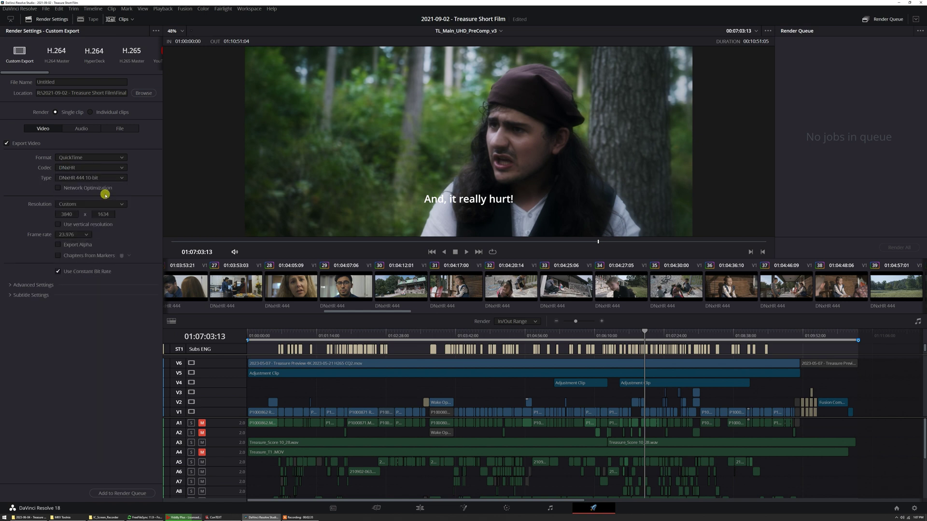
Step: Confirm the Linear PCM audio settings and expand the subtitle export options
{"action": "left_click", "coordinate": [83, 128]}
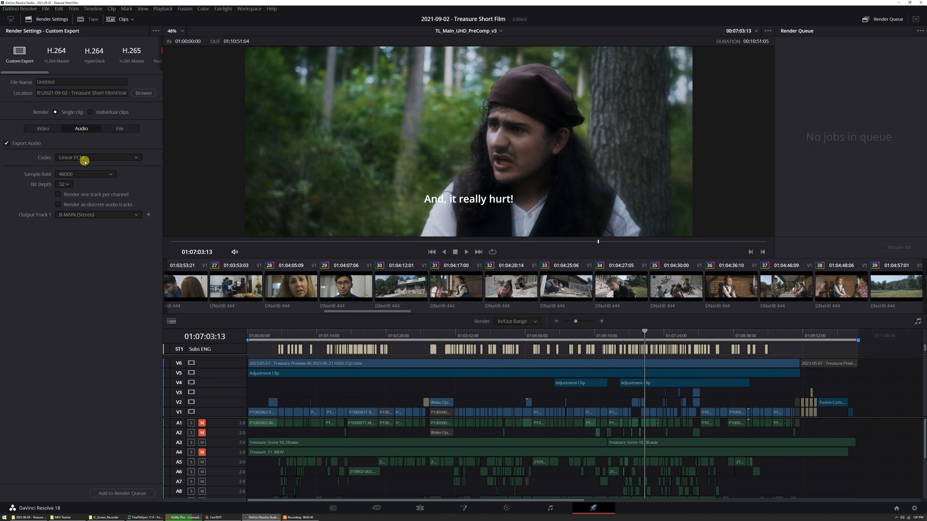
{"action": "left_click", "coordinate": [49, 129]}
{"action": "left_click", "coordinate": [26, 295]}
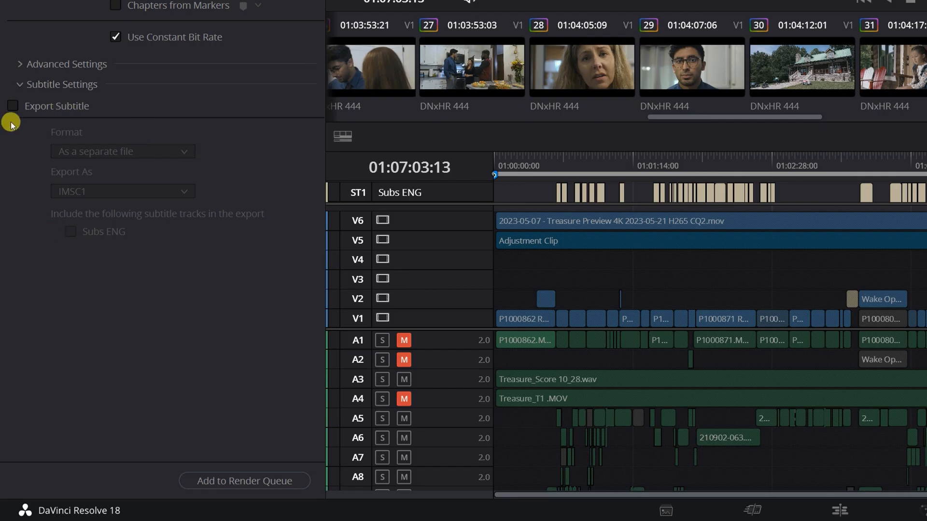
Step: Enable subtitle export as a separate SRT file and add the job to the render queue
{"action": "left_click", "coordinate": [7, 306]}
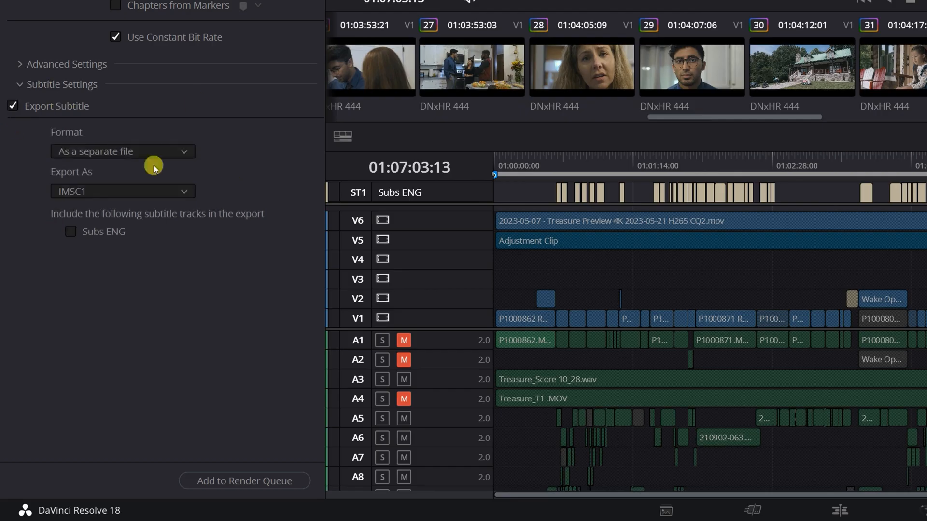
{"action": "left_click", "coordinate": [143, 192]}
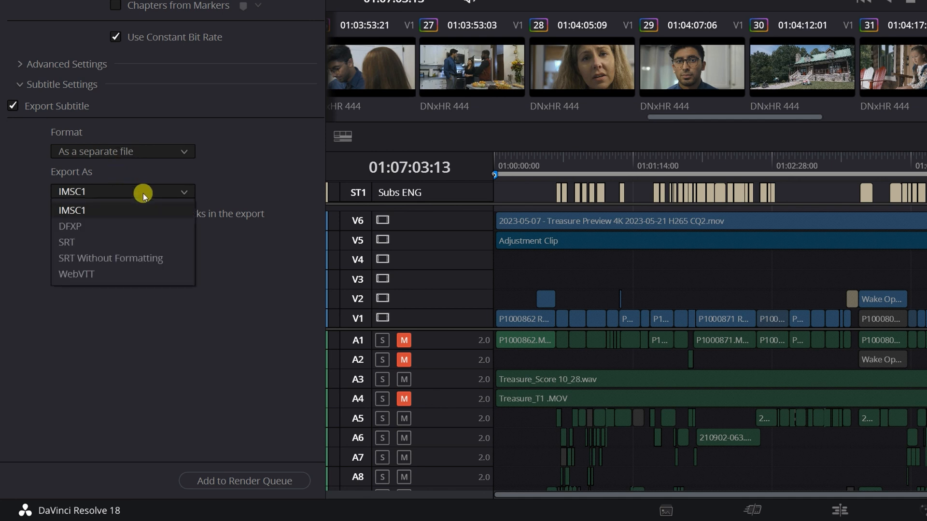
{"action": "left_click", "coordinate": [131, 241]}
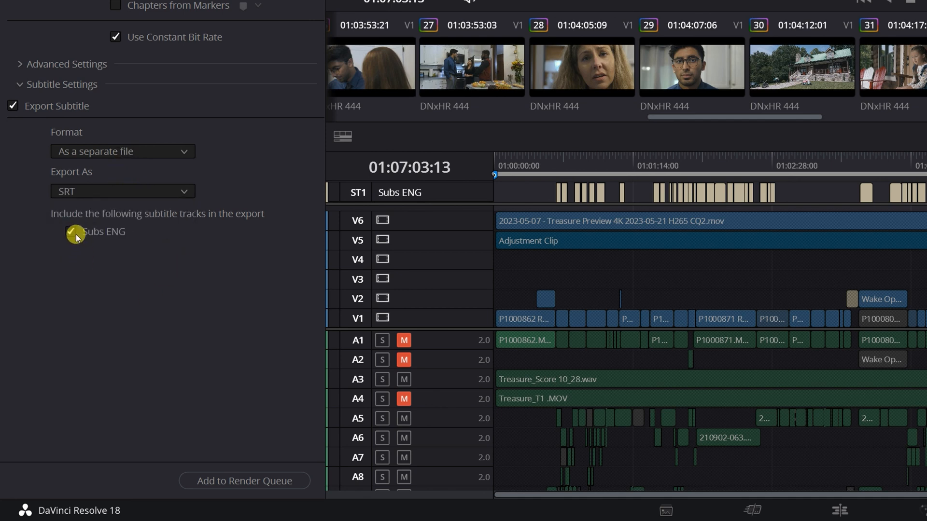
{"action": "left_click", "coordinate": [297, 482]}
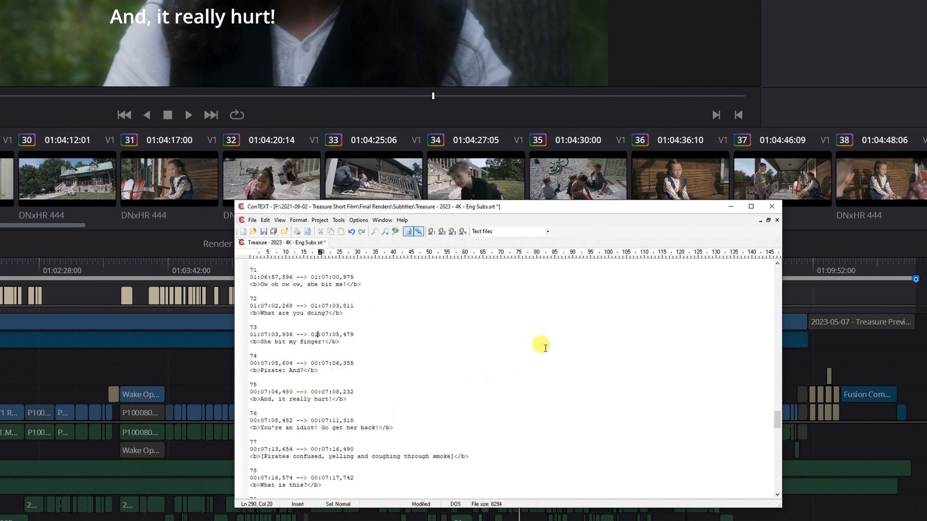
Step: Change the hour of entries 73 and 72 in the SRT from 01 to 00 to match entry 74
{"action": "left_click", "coordinate": [301, 362]}
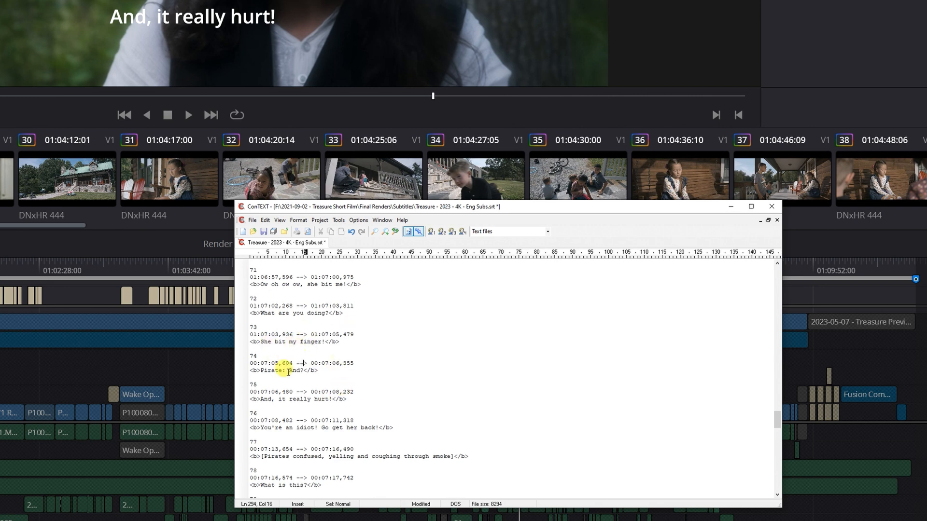
{"action": "left_click", "coordinate": [314, 334]}
{"action": "left_click", "coordinate": [257, 334]}
{"action": "key", "text": "BackSpace"}
{"action": "type", "text": "0"}
{"action": "left_click", "coordinate": [258, 306]}
{"action": "key", "text": "BackSpace"}
{"action": "type", "text": "0"}
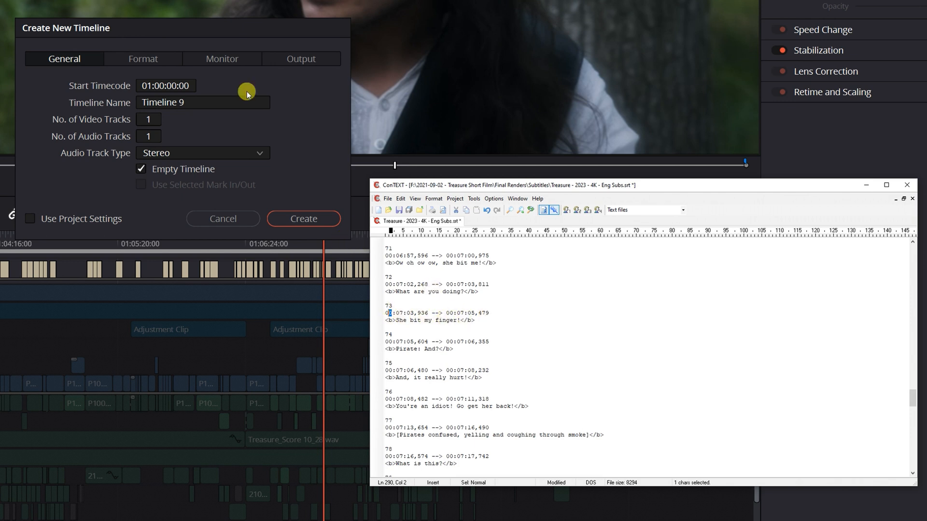
Step: Change the new timeline's start timecode from 01:00:00:00 to 00:00:00:00
{"action": "left_click", "coordinate": [105, 93]}
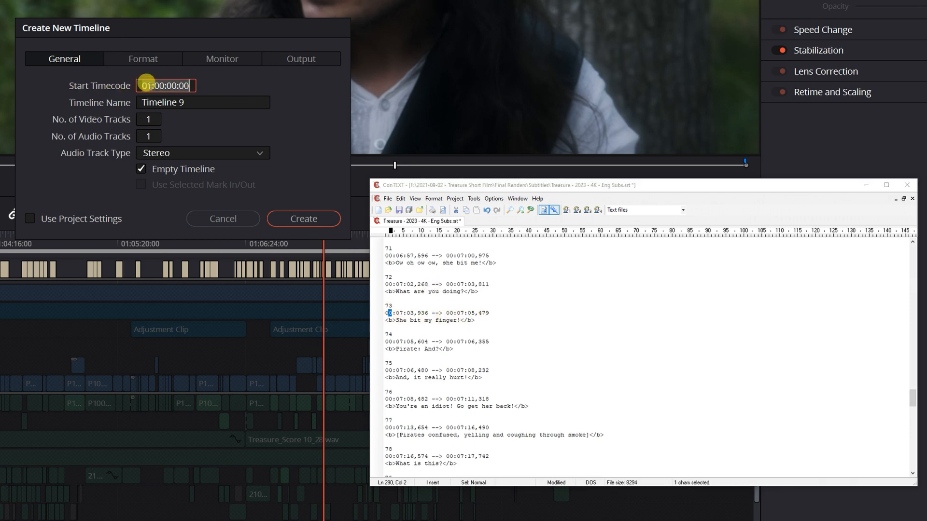
{"action": "left_click", "coordinate": [146, 83]}
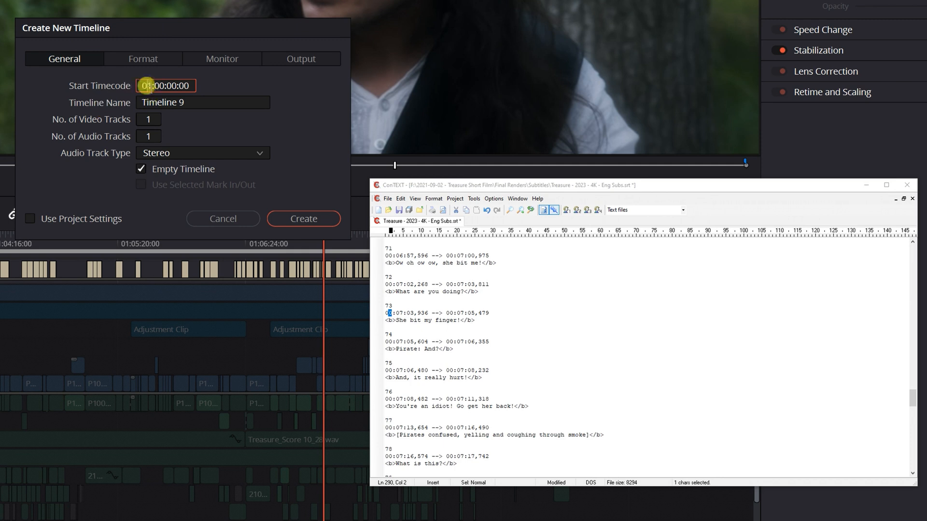
{"action": "type", "text": "0"}
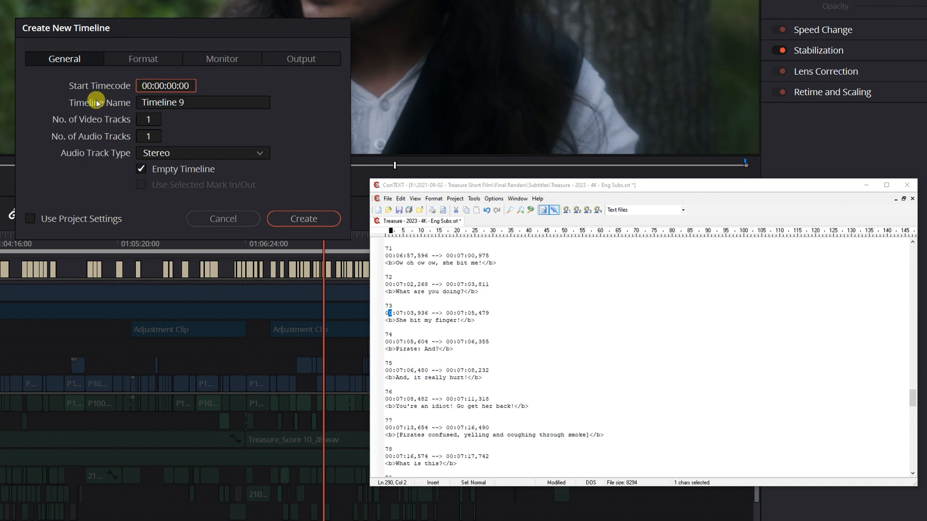
{"action": "scroll", "coordinate": [440, 355], "scroll_direction": "down", "scroll_amount": 8}
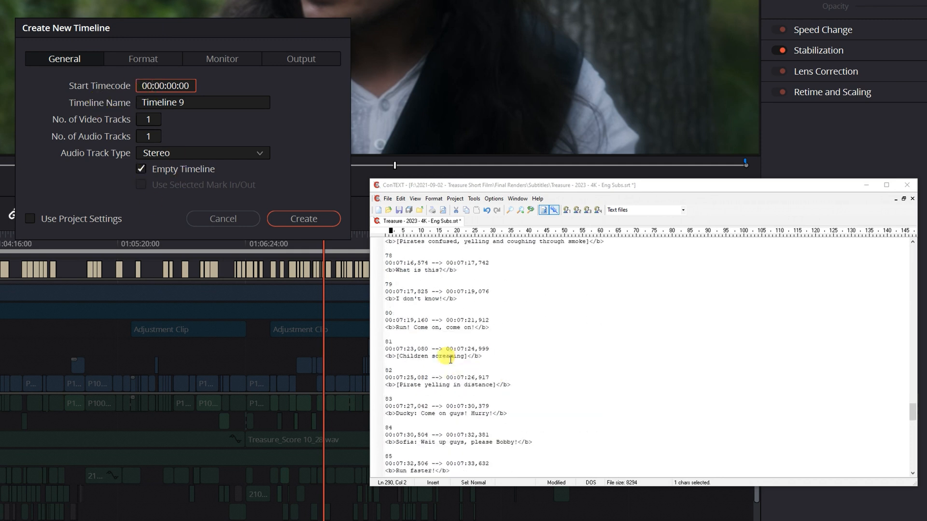
{"action": "scroll", "coordinate": [438, 383], "scroll_direction": "down", "scroll_amount": 9}
{"action": "scroll", "coordinate": [433, 415], "scroll_direction": "down", "scroll_amount": 10}
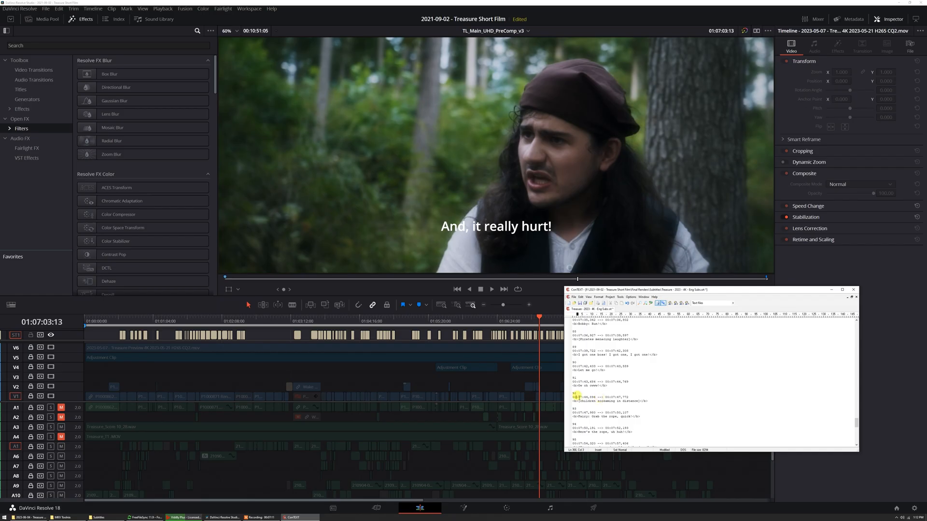
{"action": "scroll", "coordinate": [640, 395], "scroll_direction": "up", "scroll_amount": 4}
{"action": "scroll", "coordinate": [630, 399], "scroll_direction": "up", "scroll_amount": 5}
{"action": "scroll", "coordinate": [616, 402], "scroll_direction": "up", "scroll_amount": 5}
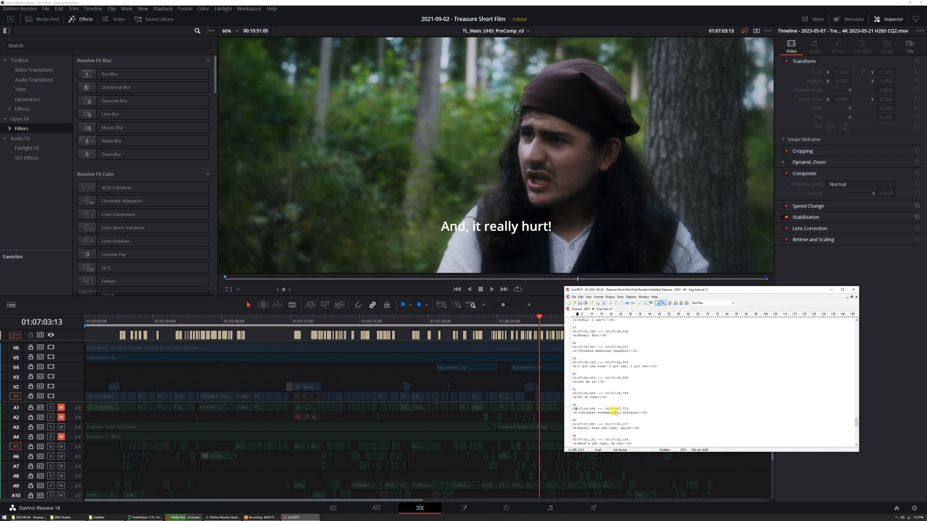
{"action": "scroll", "coordinate": [600, 405], "scroll_direction": "up", "scroll_amount": 4}
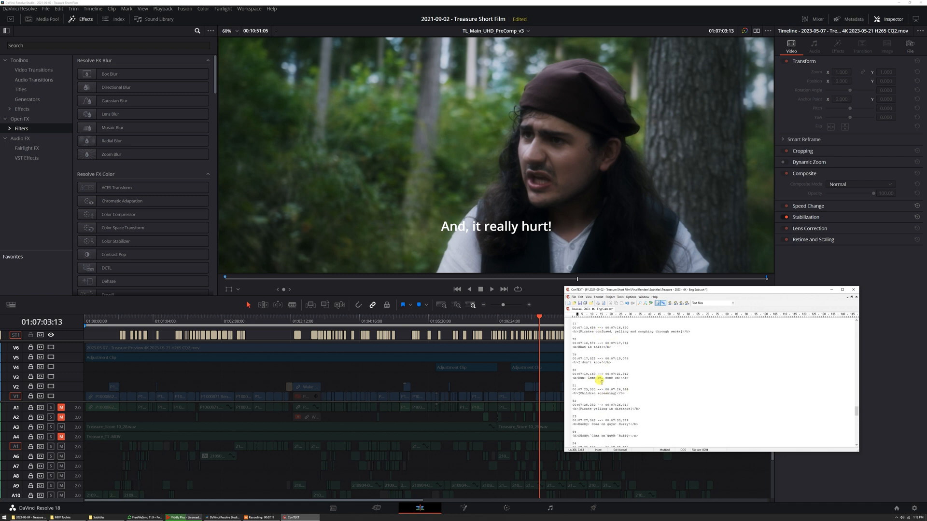
{"action": "scroll", "coordinate": [595, 409], "scroll_direction": "down", "scroll_amount": 10}
{"action": "scroll", "coordinate": [600, 402], "scroll_direction": "down", "scroll_amount": 8}
{"action": "scroll", "coordinate": [607, 402], "scroll_direction": "down", "scroll_amount": 4}
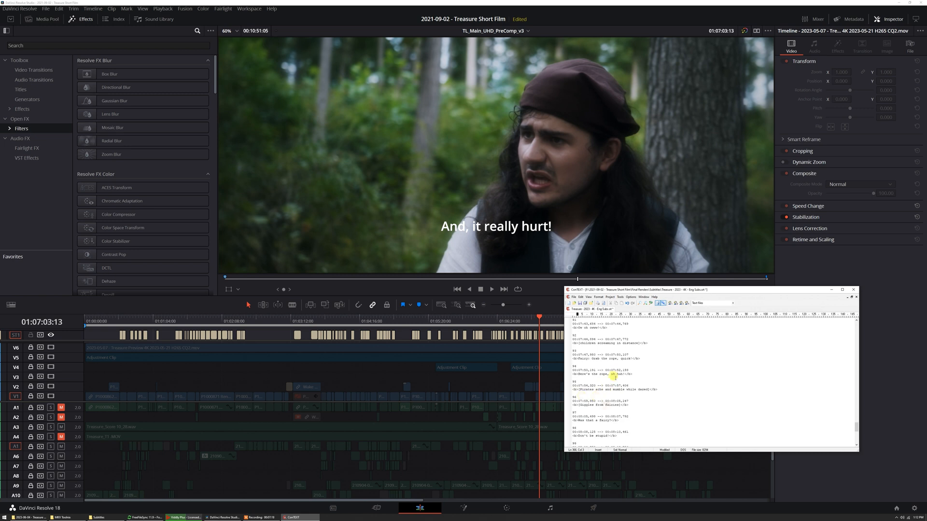
Step: Review the dazed pirates caption in the SRT, leaving the file unchanged
{"action": "left_click_drag", "start_coordinate": [650, 388], "coordinate": [583, 389]}
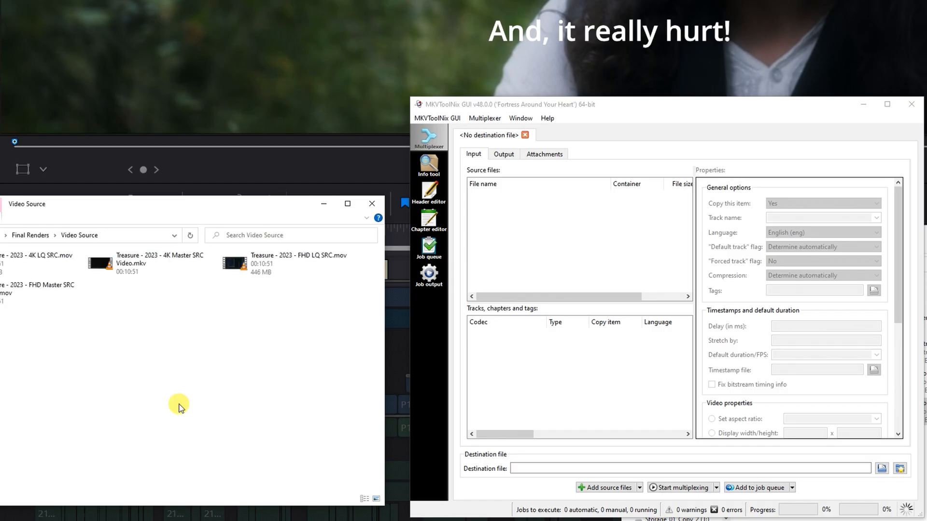
{"action": "left_click", "coordinate": [733, 149]}
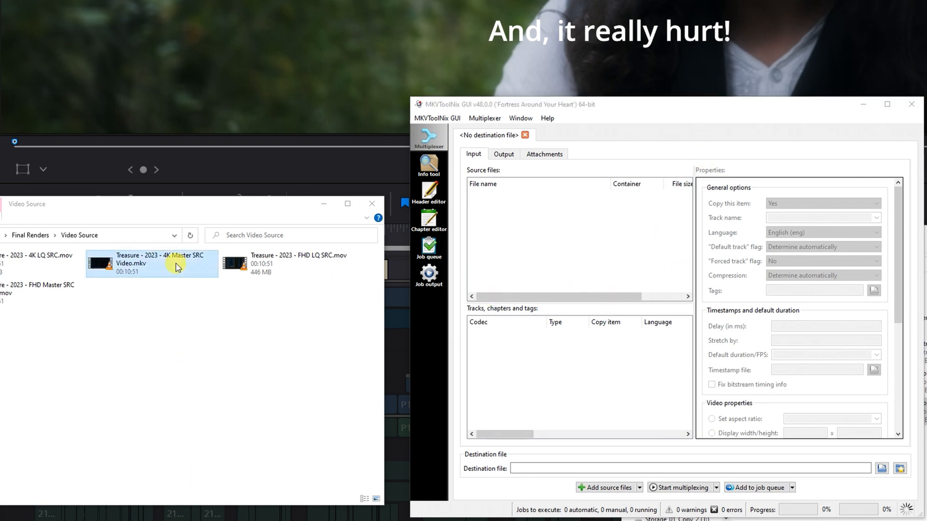
{"action": "left_click", "coordinate": [36, 270]}
{"action": "left_click", "coordinate": [27, 297], "text": "ctrl"}
{"action": "left_click", "coordinate": [145, 262]}
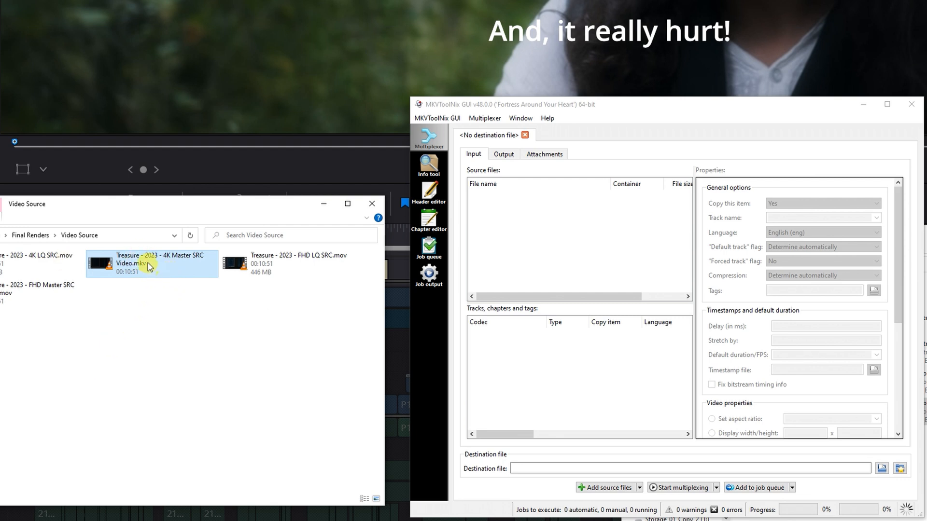
{"action": "left_click_drag", "start_coordinate": [148, 266], "coordinate": [589, 224]}
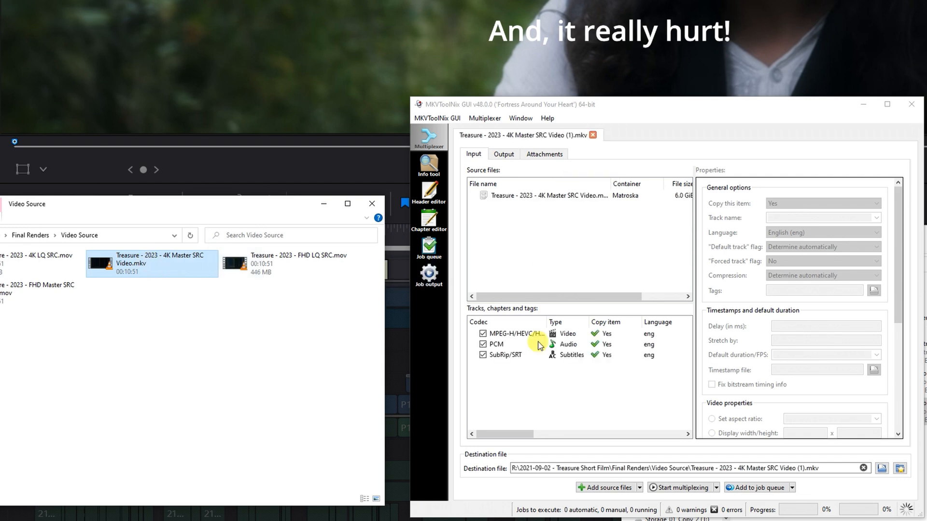
Step: Exclude the MKV's PCM audio and SubRip subtitle tracks, then go to the Audio Source folder
{"action": "left_click", "coordinate": [482, 344]}
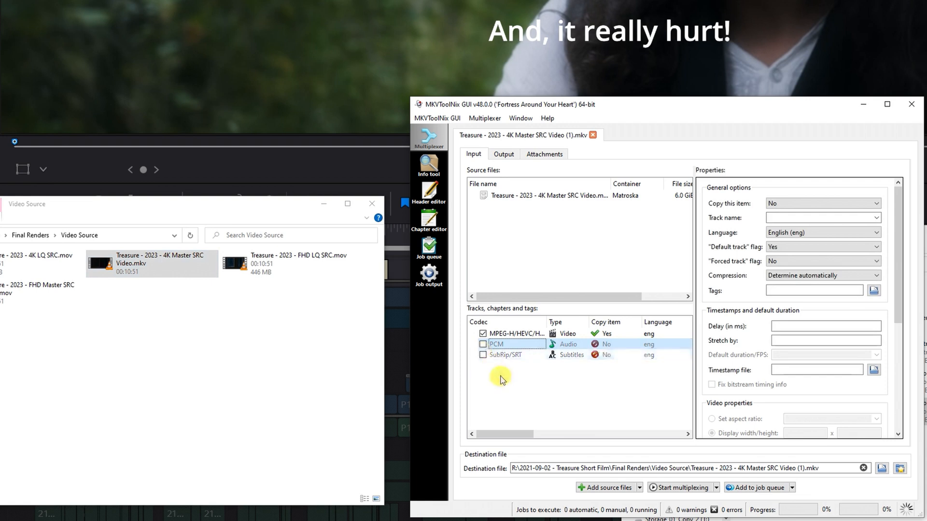
{"action": "left_click", "coordinate": [31, 234]}
{"action": "double_click", "coordinate": [135, 262]}
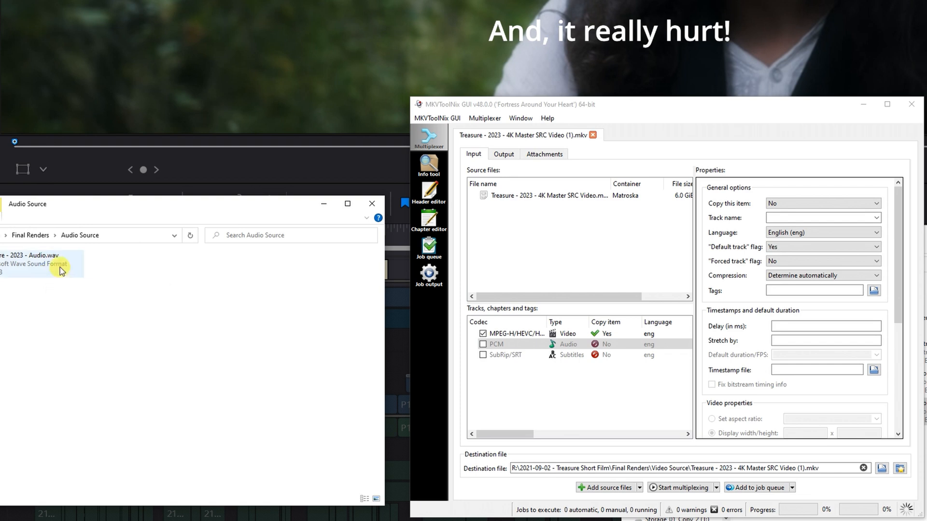
Step: Add Treasure - 2023 - Audio.wav as a source and tag its PCM track English (eng)
{"action": "left_click_drag", "start_coordinate": [60, 270], "coordinate": [617, 263]}
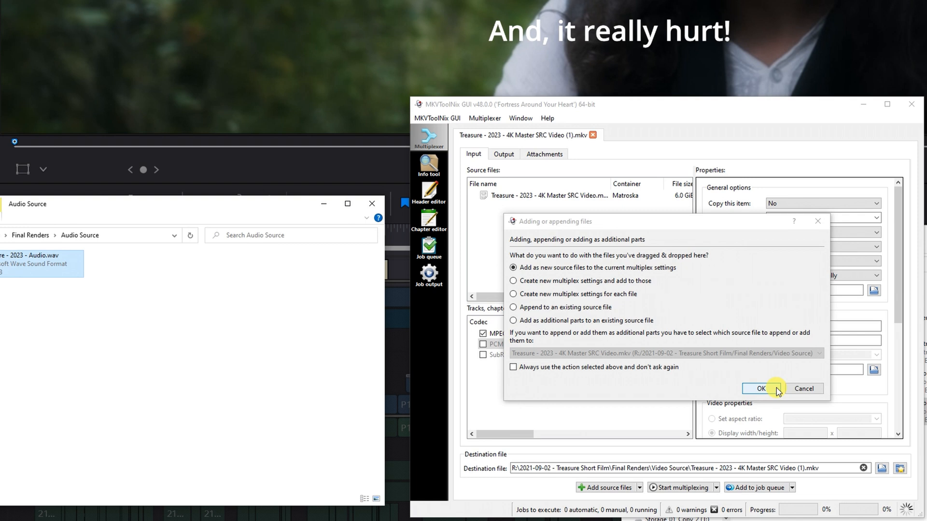
{"action": "left_click", "coordinate": [760, 388]}
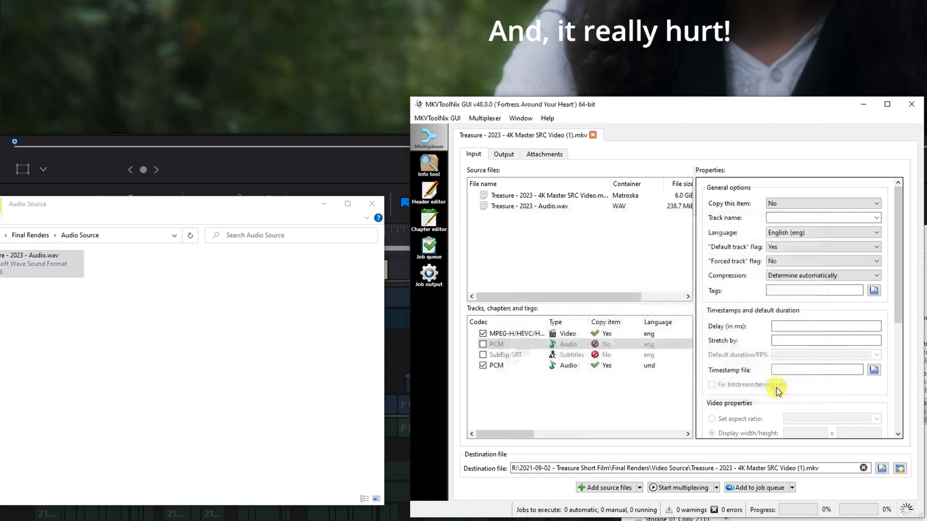
{"action": "left_click", "coordinate": [519, 368]}
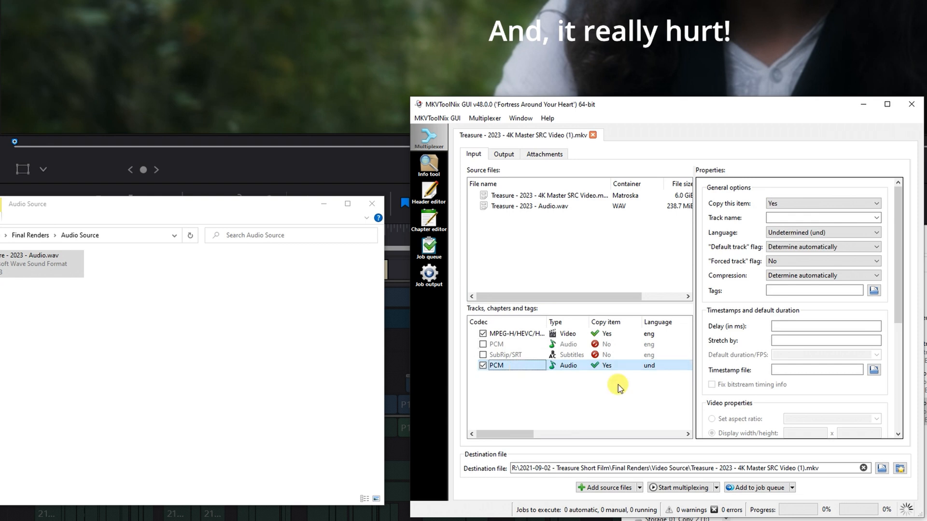
{"action": "left_click", "coordinate": [837, 232]}
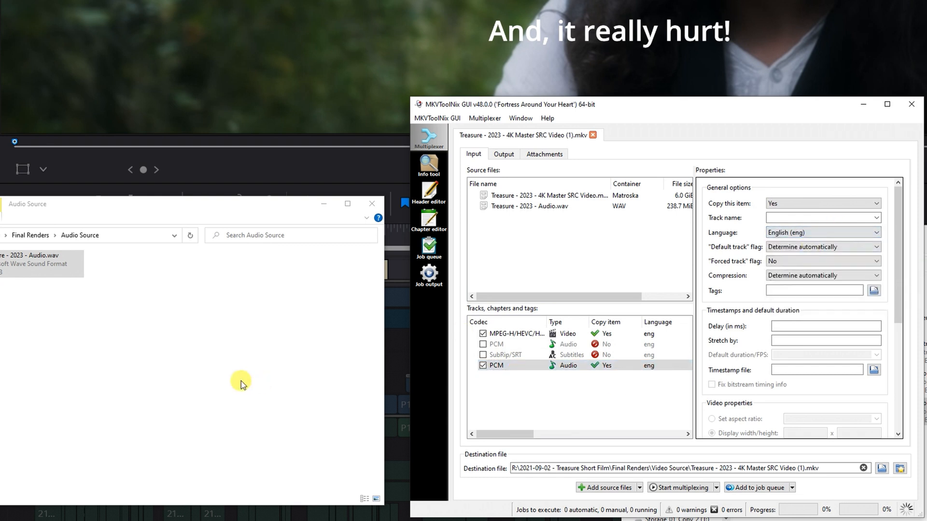
{"action": "left_click", "coordinate": [26, 236]}
{"action": "double_click", "coordinate": [110, 287]}
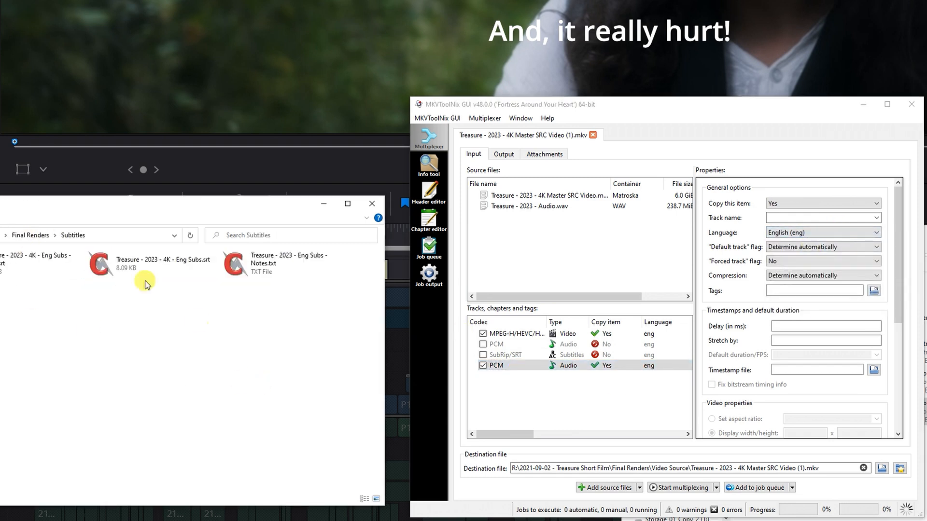
{"action": "double_click", "coordinate": [145, 283]}
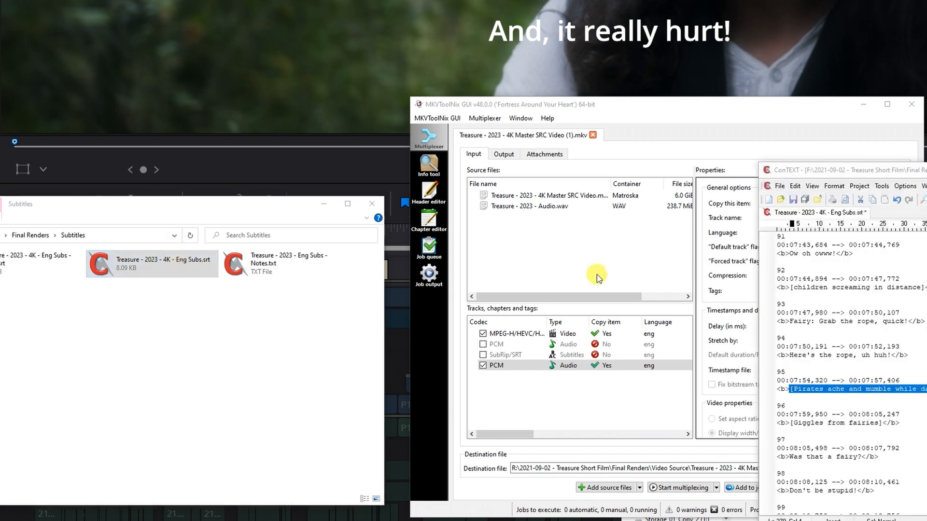
{"action": "scroll", "coordinate": [837, 410], "scroll_direction": "down", "scroll_amount": 2}
{"action": "scroll", "coordinate": [864, 313], "scroll_direction": "up", "scroll_amount": 2}
{"action": "key", "text": "alt+F4"}
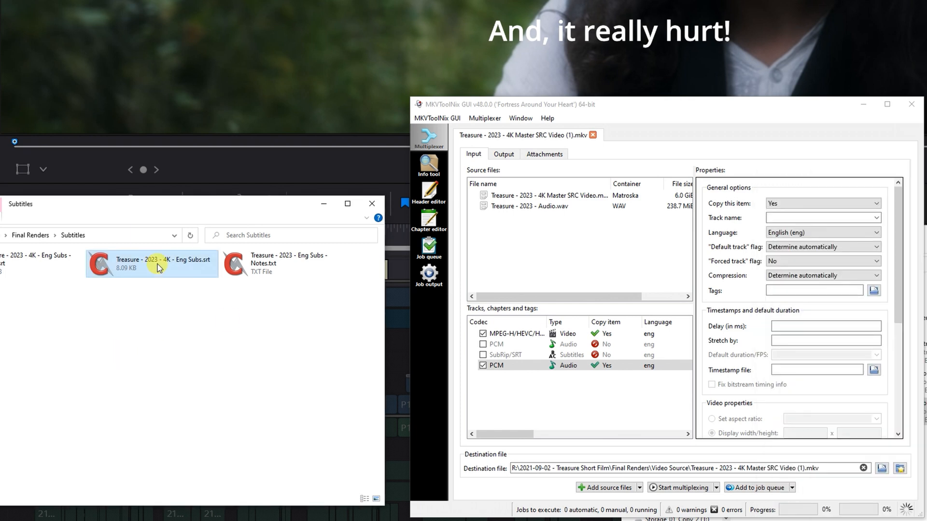
Step: Add Treasure - 2023 - 4K - Eng Subs.srt as a source and set its track language to English (eng)
{"action": "left_click_drag", "start_coordinate": [159, 267], "coordinate": [531, 420]}
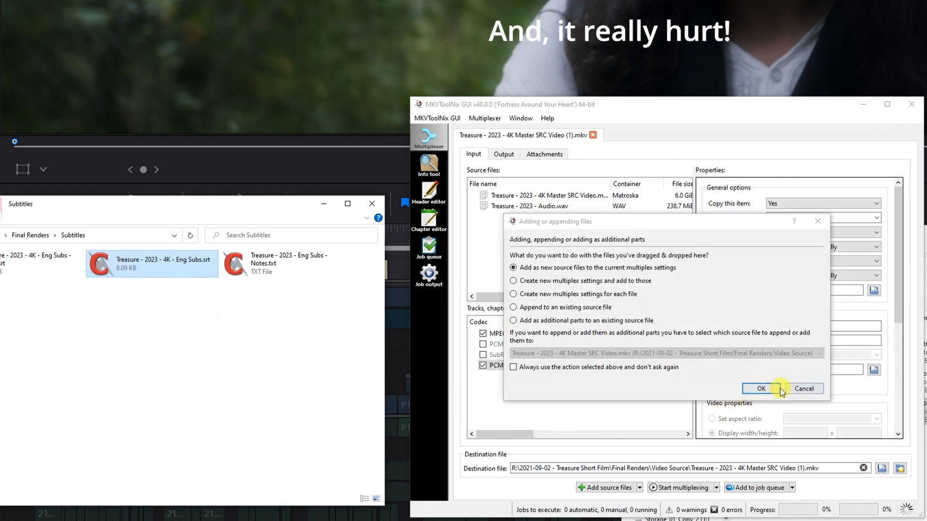
{"action": "left_click", "coordinate": [760, 389]}
{"action": "left_click", "coordinate": [519, 378]}
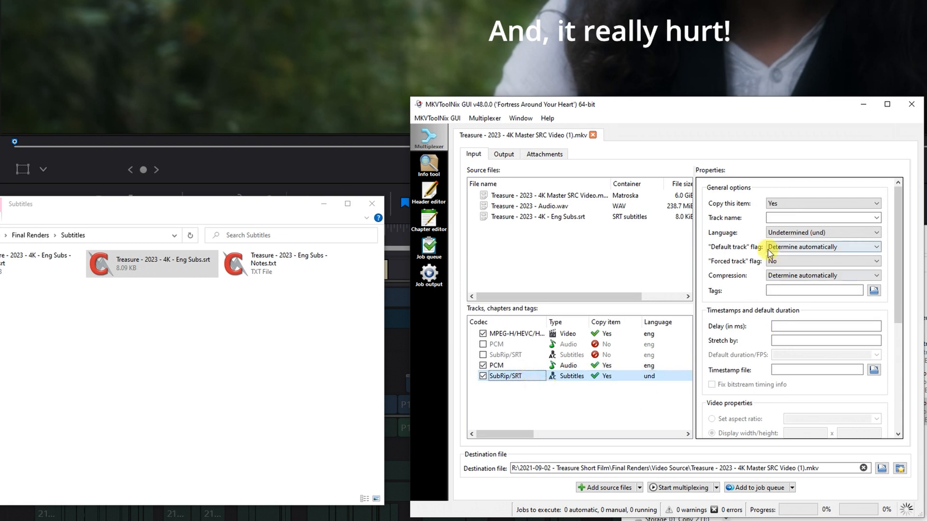
{"action": "left_click", "coordinate": [793, 233]}
{"action": "left_click", "coordinate": [796, 239]}
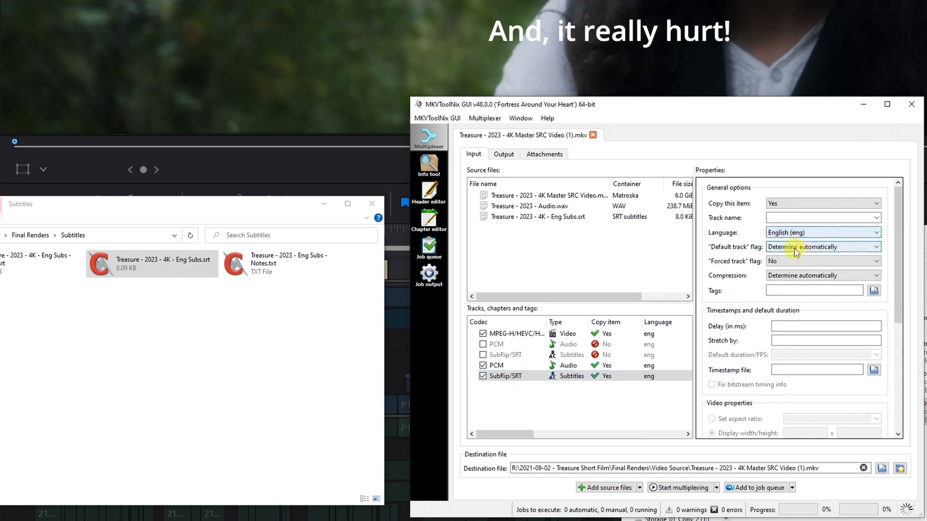
Step: Set the subtitle track's Default track flag to No
{"action": "left_click", "coordinate": [795, 250]}
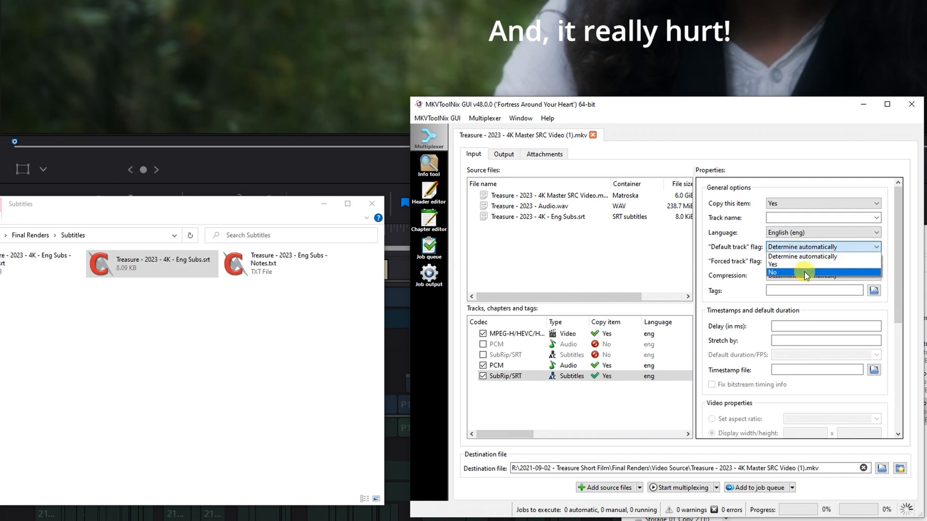
{"action": "left_click", "coordinate": [806, 269]}
{"action": "left_click", "coordinate": [806, 250]}
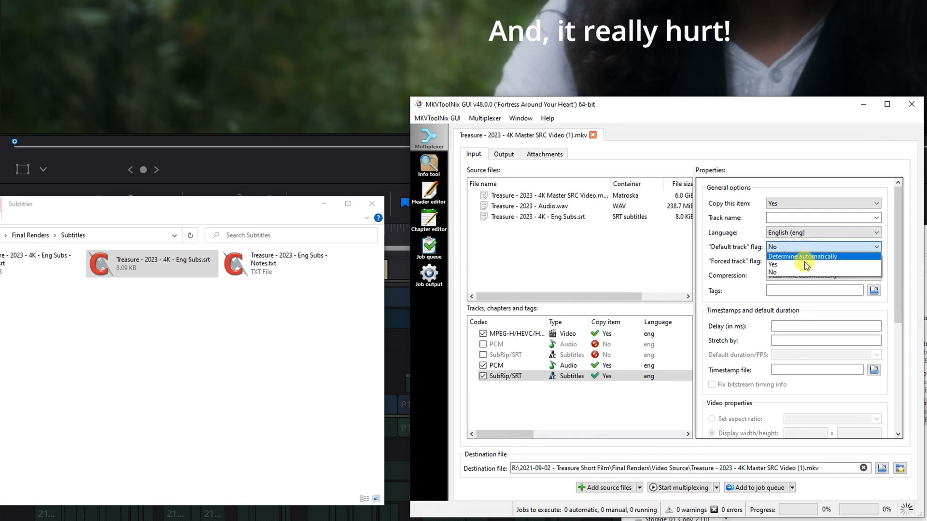
{"action": "left_click", "coordinate": [858, 265]}
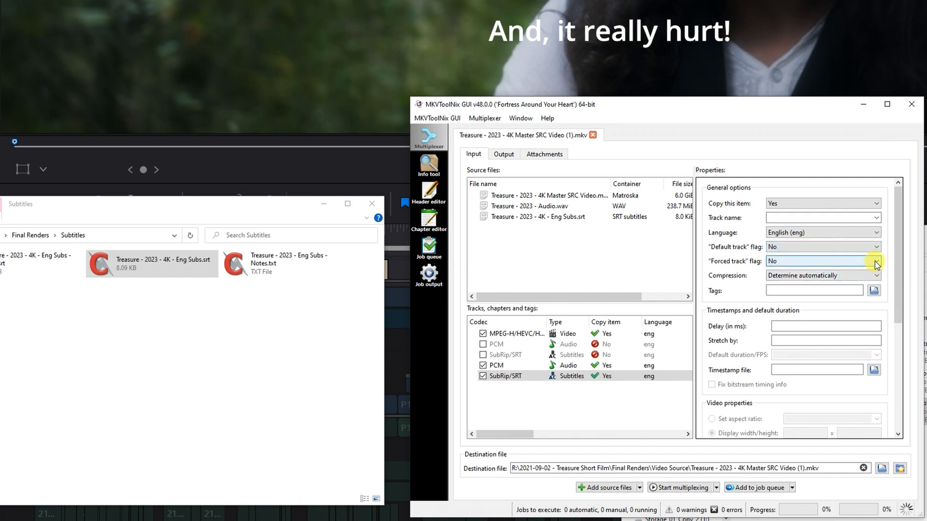
{"action": "mouse_move", "coordinate": [822, 247]}
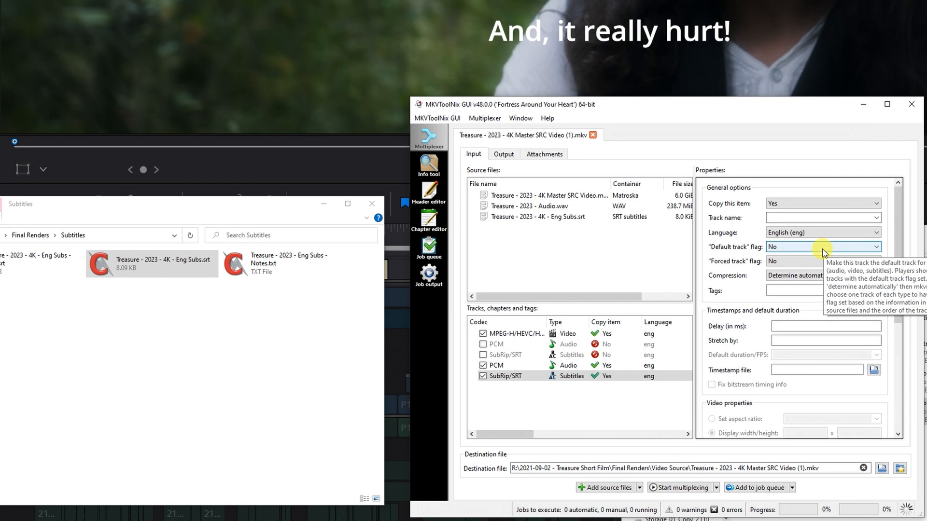
{"action": "left_click", "coordinate": [794, 250]}
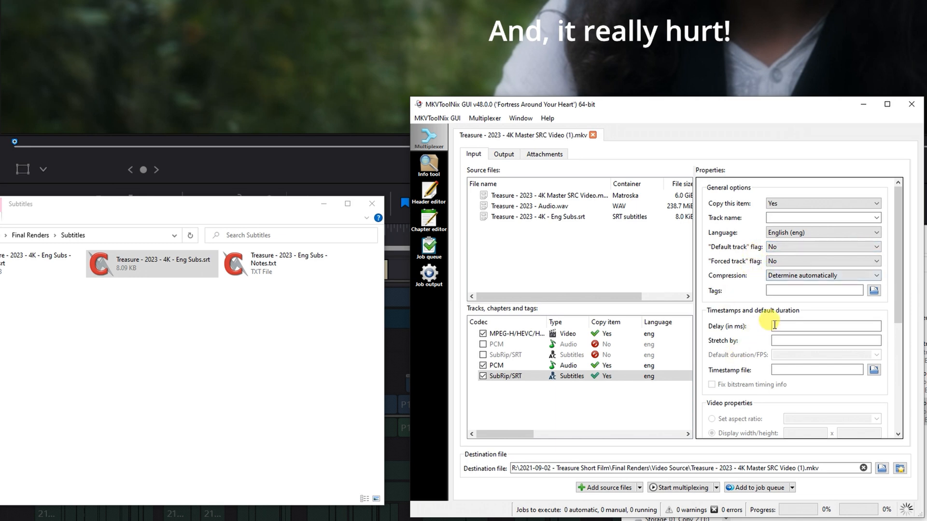
Step: Give the English subtitle track a delay of -3500 ms
{"action": "left_click", "coordinate": [803, 326]}
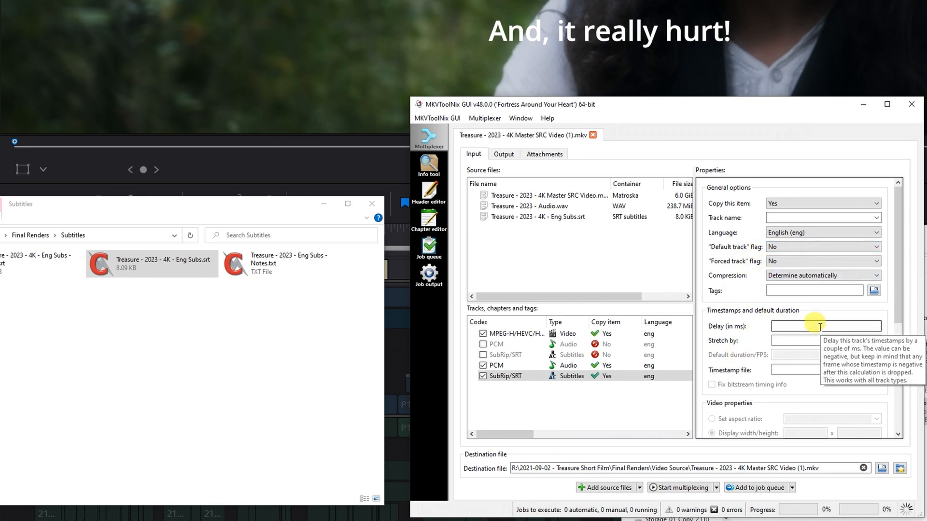
{"action": "type", "text": "-3500"}
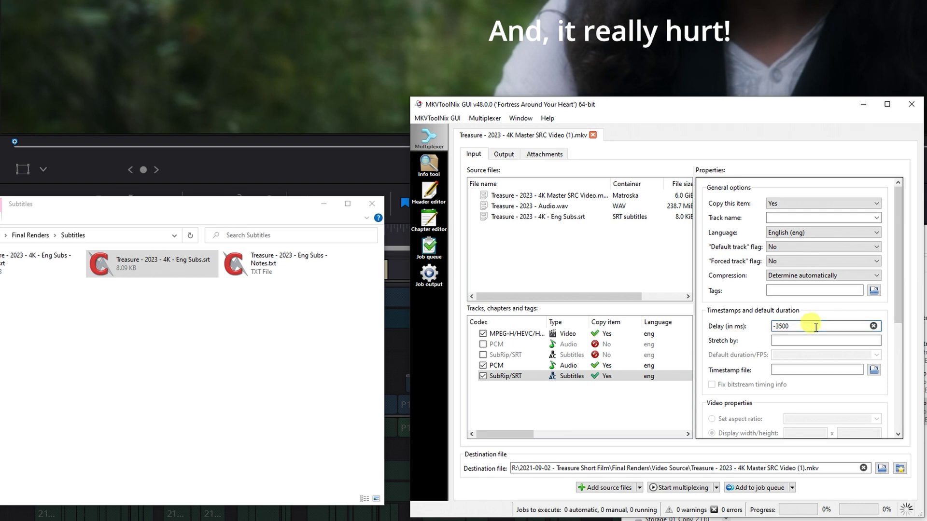
{"action": "double_click", "coordinate": [811, 326]}
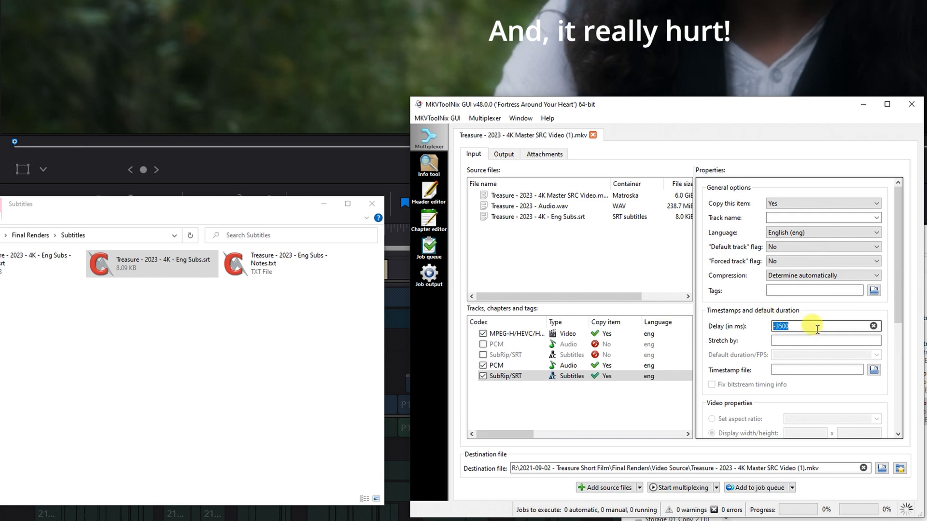
{"action": "left_click", "coordinate": [811, 326]}
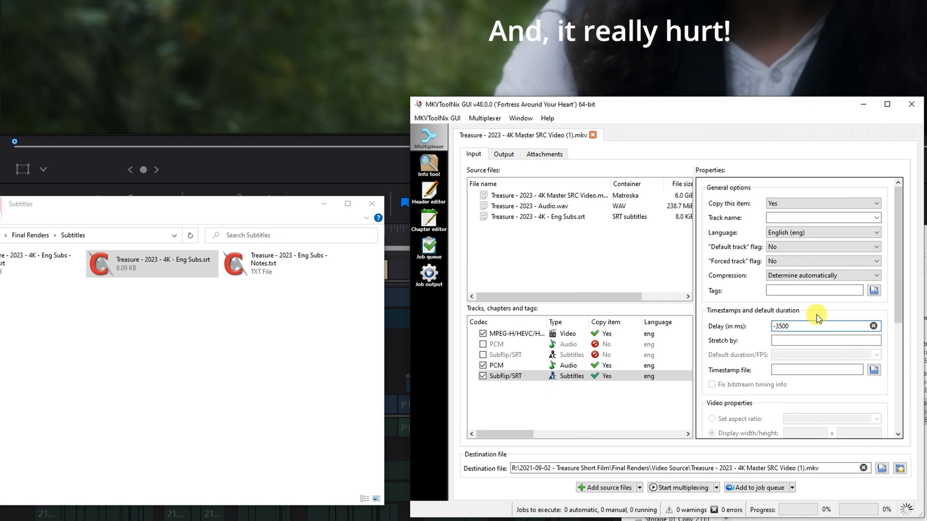
{"action": "left_click_drag", "start_coordinate": [788, 326], "coordinate": [739, 311]}
{"action": "left_click", "coordinate": [753, 468]}
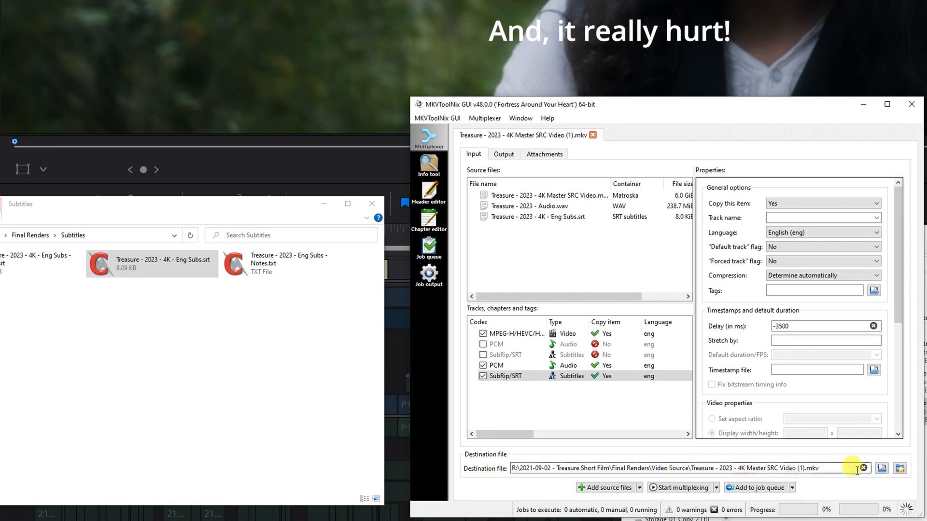
Step: Set the destination to Final Renders\TEMP as 'Treasure - 2023 - 4K TEST.mkv'
{"action": "left_click", "coordinate": [881, 468]}
{"action": "left_click", "coordinate": [721, 139]}
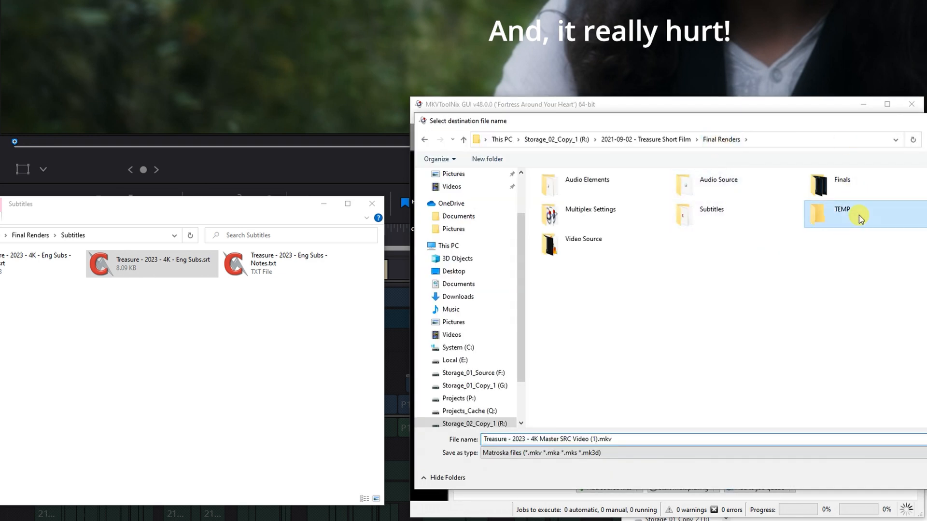
{"action": "double_click", "coordinate": [859, 215]}
{"action": "left_click", "coordinate": [598, 439]}
{"action": "key", "text": "ctrl+shift+Left"}
{"action": "key", "text": "ctrl+shift+Left"}
{"action": "key", "text": "ctrl+shift+Left"}
{"action": "type", "text": "TEST"}
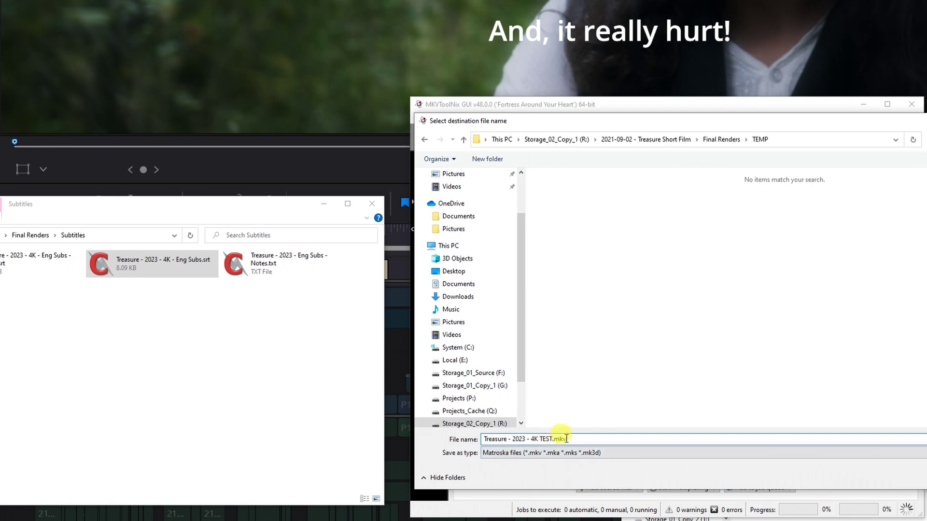
{"action": "key", "text": "Return"}
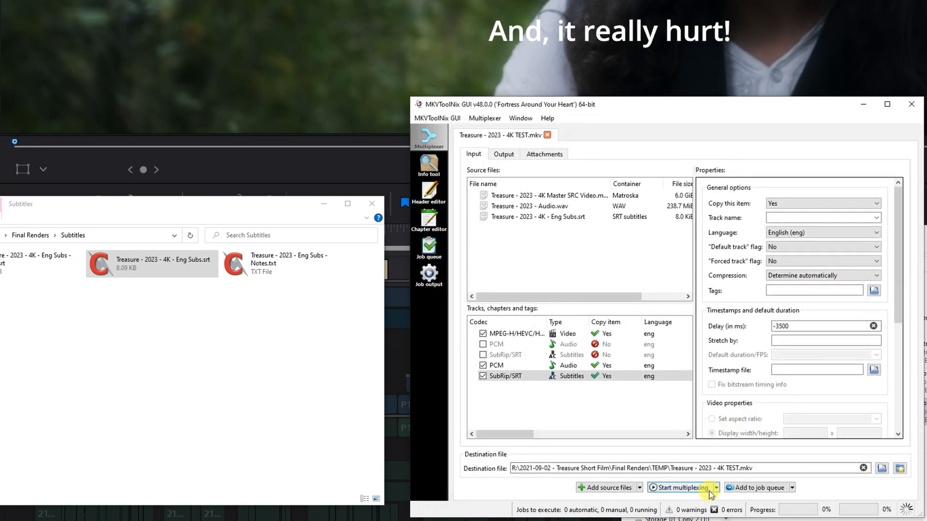
Step: Start multiplexing and view the written MKV in the TEMP folder
{"action": "left_click", "coordinate": [681, 488]}
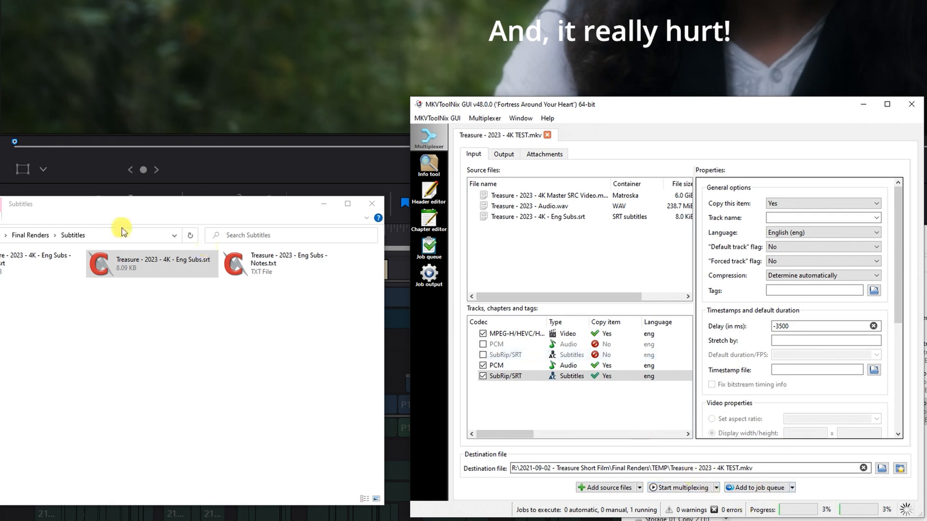
{"action": "left_click", "coordinate": [29, 235]}
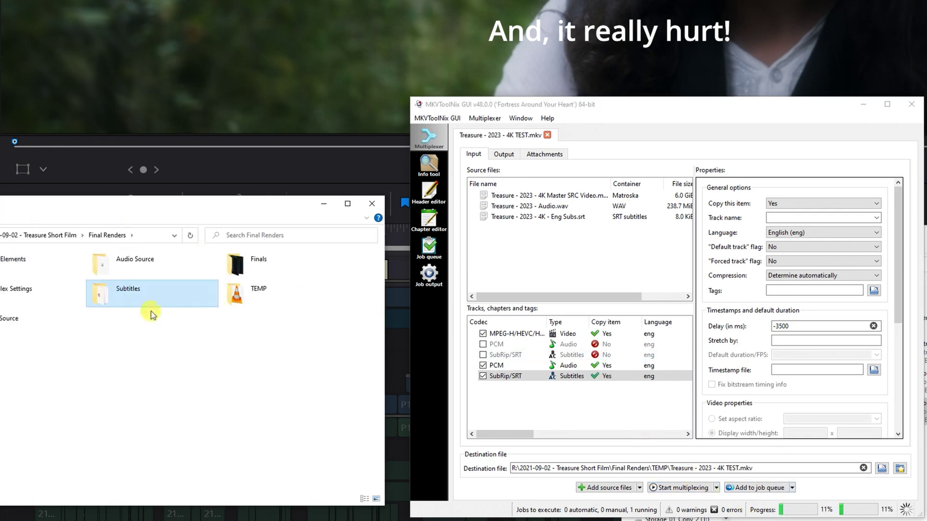
{"action": "double_click", "coordinate": [274, 293]}
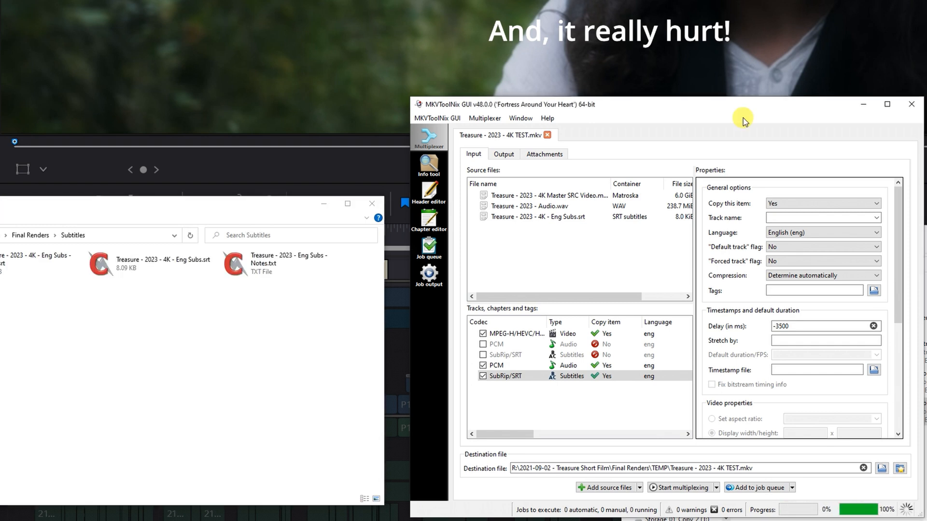
Step: Save the multiplex settings as Temp.mtxcfg via Multiplexer > Save settings, then close MKVToolNix
{"action": "left_click", "coordinate": [500, 119]}
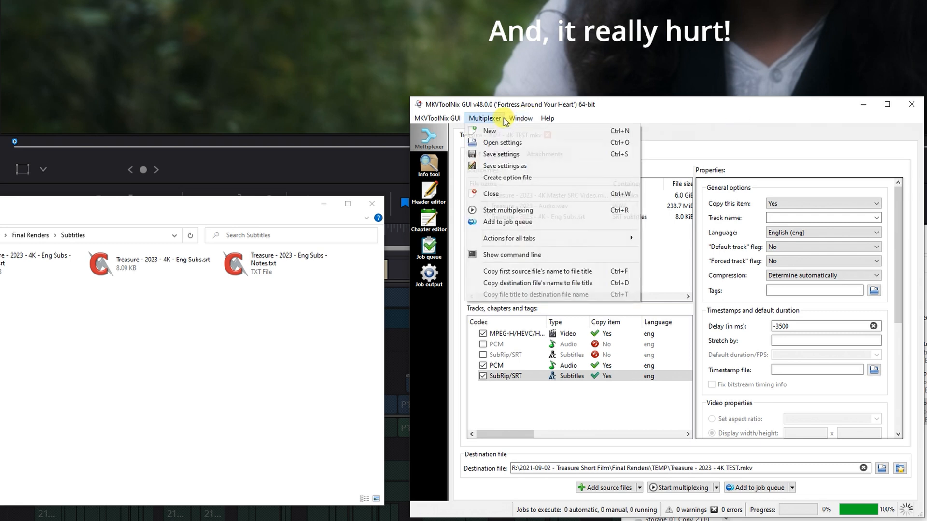
{"action": "left_click", "coordinate": [546, 155]}
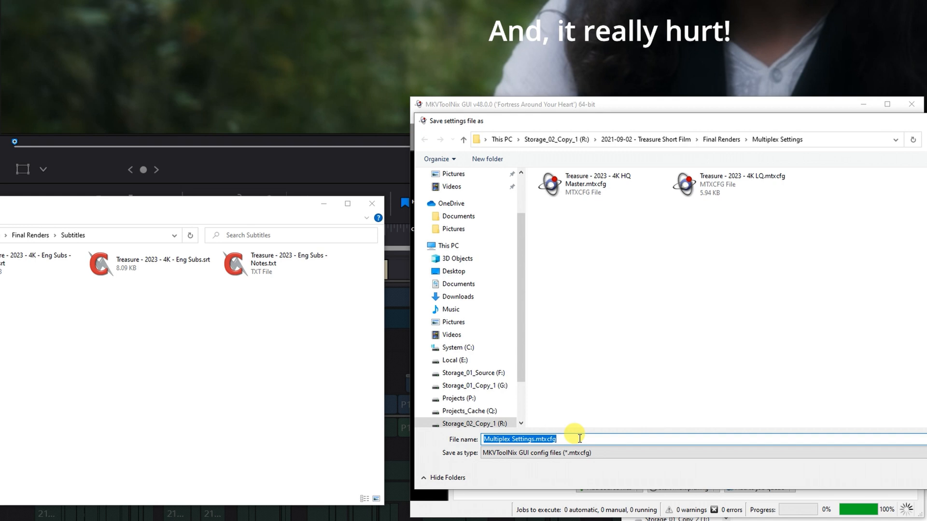
{"action": "type", "text": "Temp"}
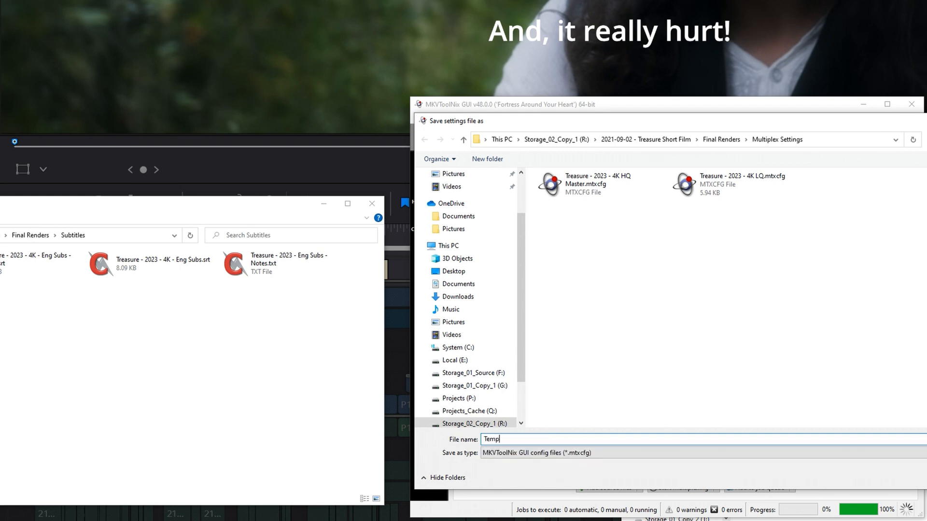
{"action": "key", "text": "Return"}
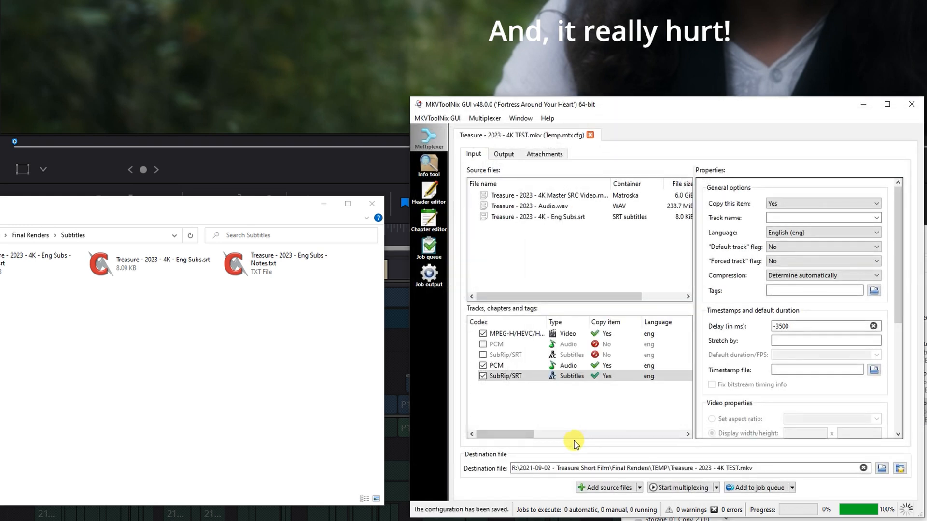
{"action": "left_click", "coordinate": [911, 104]}
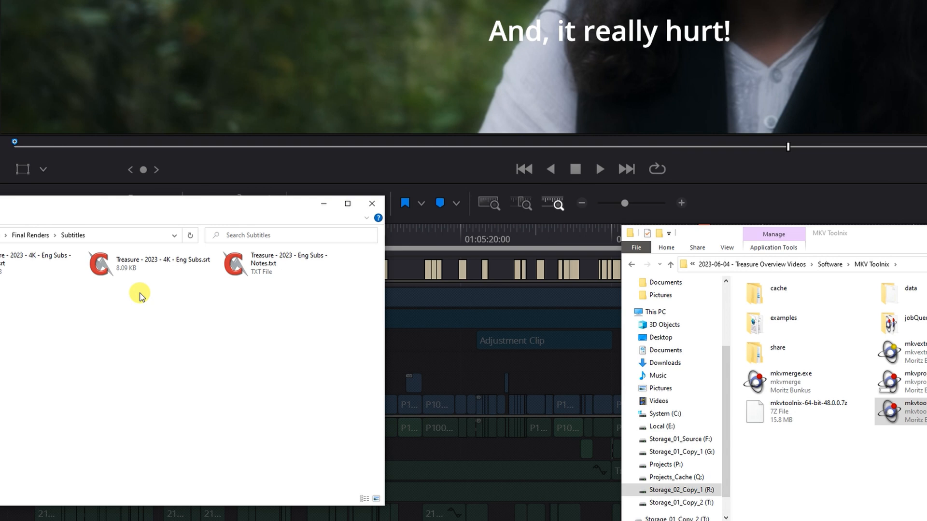
Step: View the English subtitle SRT in ConTEXT and close the editor
{"action": "double_click", "coordinate": [131, 270]}
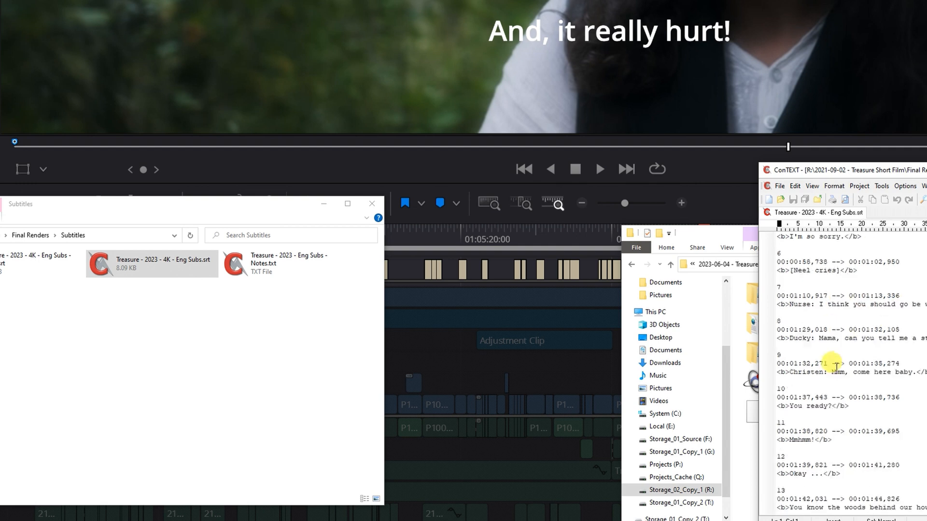
{"action": "scroll", "coordinate": [825, 368], "scroll_direction": "down", "scroll_amount": 2}
{"action": "scroll", "coordinate": [825, 368], "scroll_direction": "up", "scroll_amount": 5}
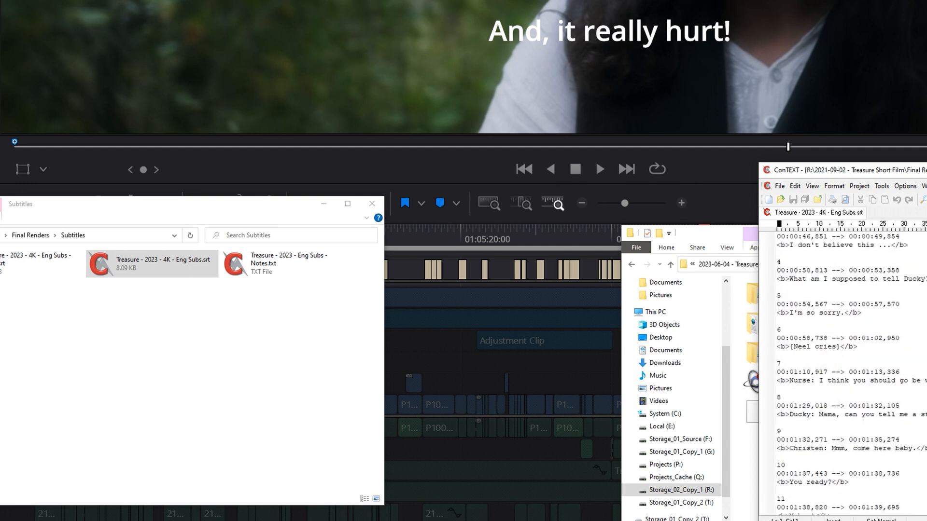
{"action": "key", "text": "alt+F4"}
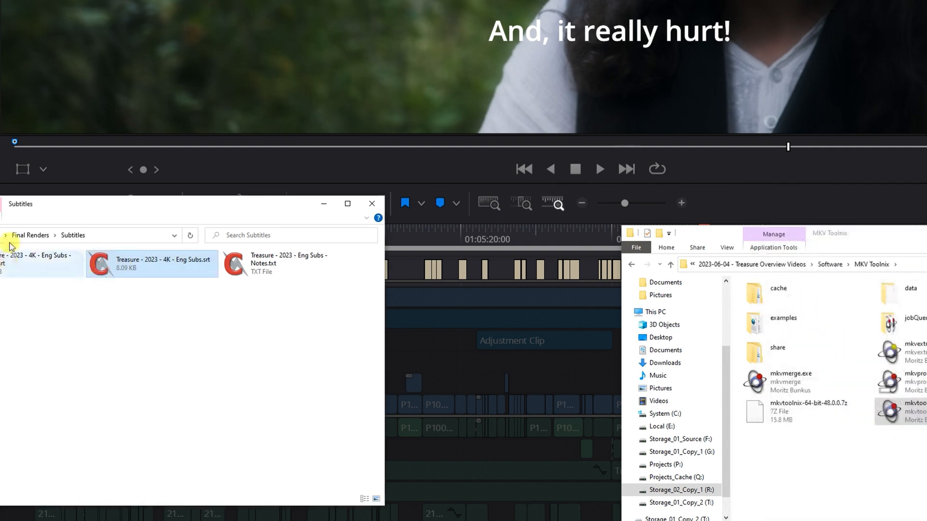
Step: Reopen Temp.mtxcfg from Final Renders\Multiplex Settings to reload the tracks in MKVToolNix
{"action": "left_click", "coordinate": [21, 235]}
{"action": "double_click", "coordinate": [40, 293]}
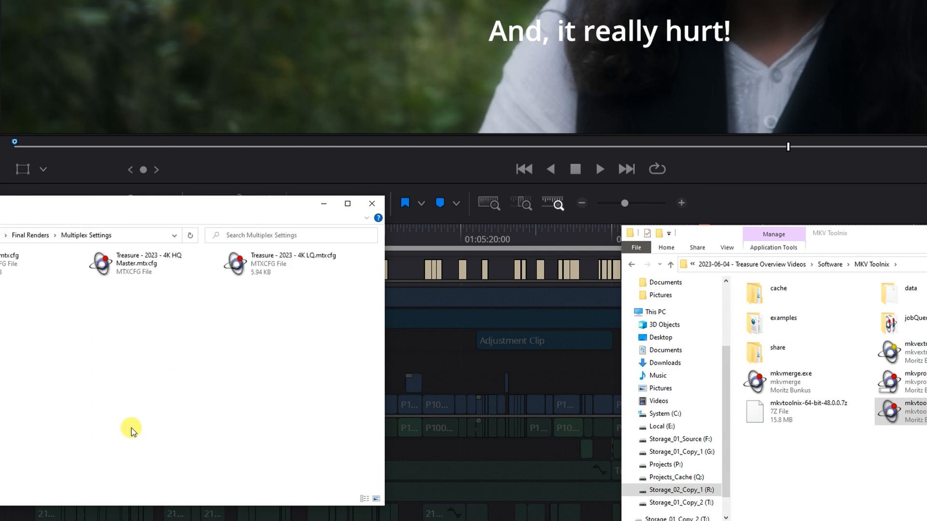
{"action": "double_click", "coordinate": [10, 269]}
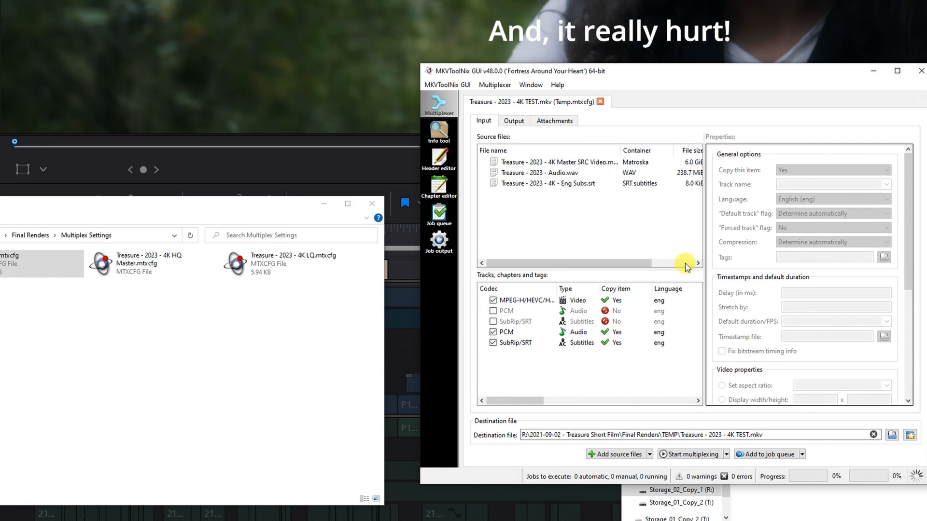
Step: Check Eng Subs.srt from the Subtitles folder in ConTEXT and close the editor
{"action": "left_click", "coordinate": [31, 234]}
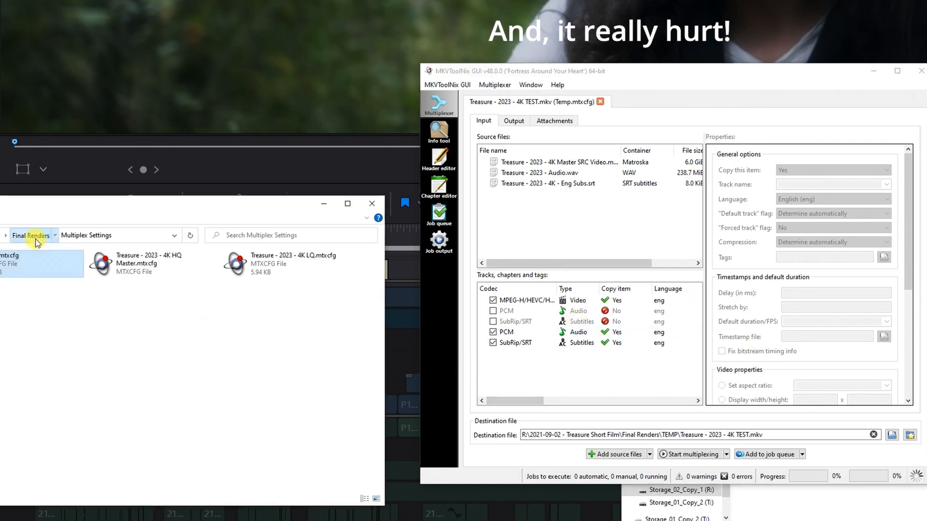
{"action": "double_click", "coordinate": [181, 289]}
{"action": "double_click", "coordinate": [201, 254]}
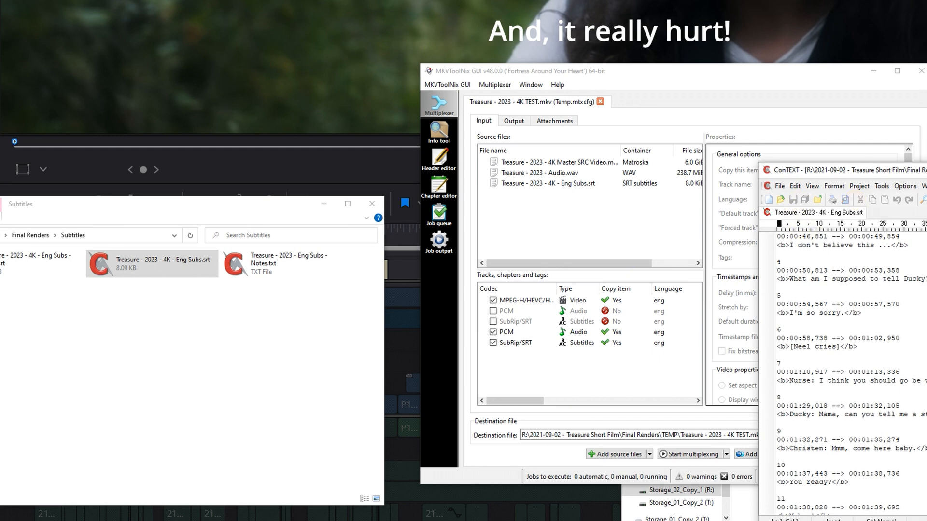
{"action": "key", "text": "alt+F4"}
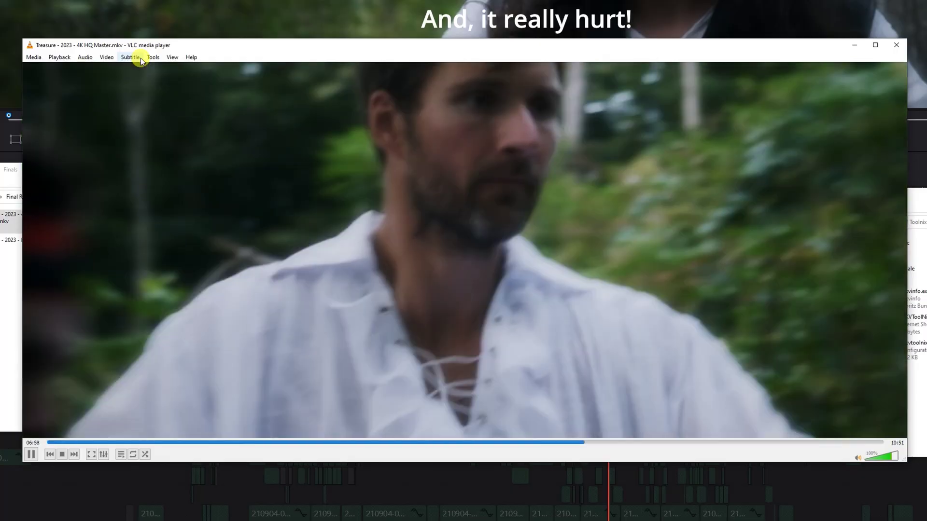
Step: Select Sub Track 1 [English] in VLC for the HQ Master, then nudge the MKVToolNix window
{"action": "left_click", "coordinate": [134, 57]}
{"action": "mouse_move", "coordinate": [146, 78]}
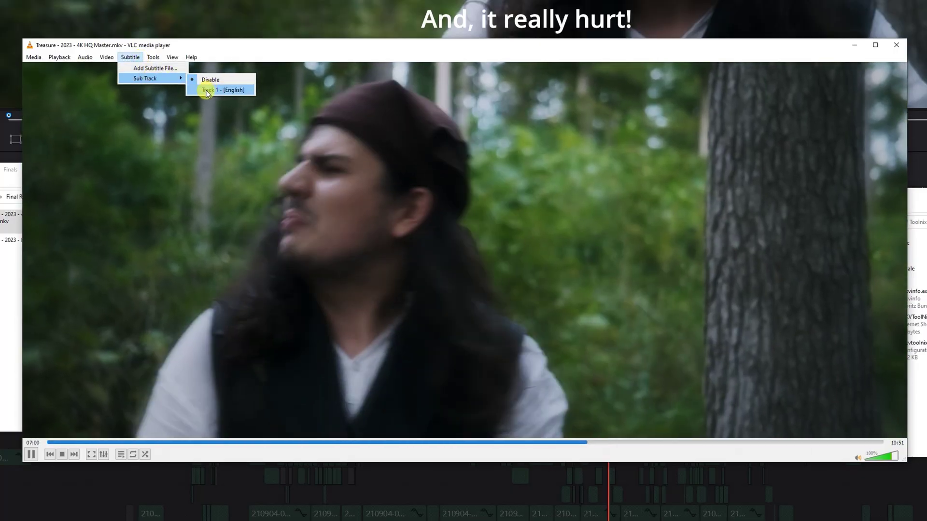
{"action": "left_click", "coordinate": [206, 91]}
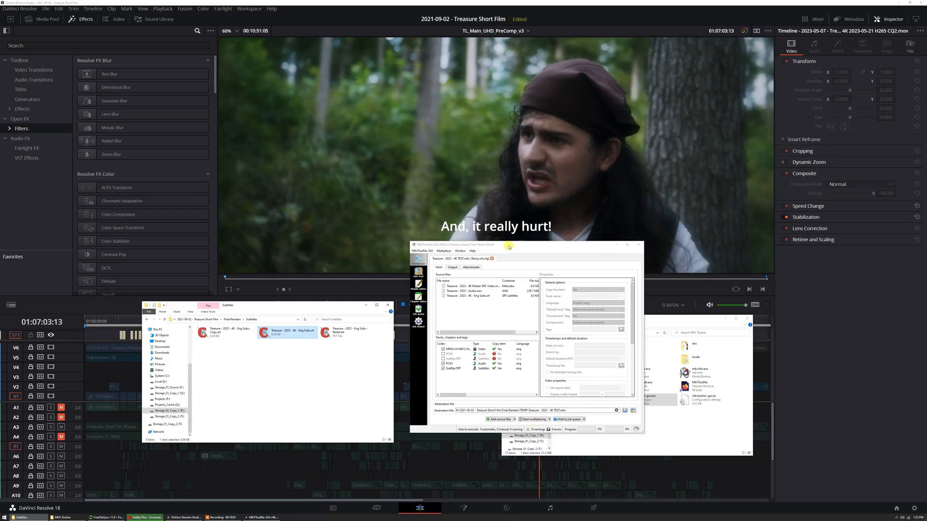
{"action": "left_click_drag", "start_coordinate": [508, 250], "coordinate": [507, 256]}
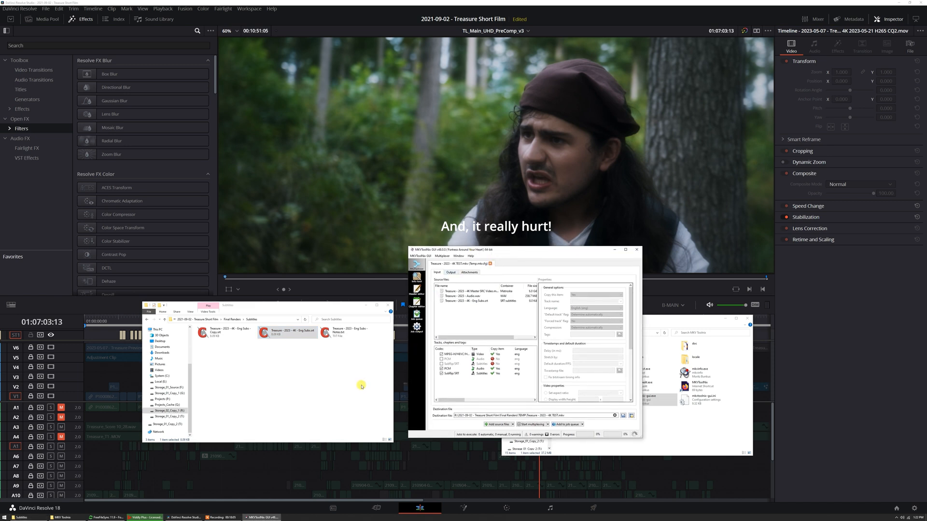